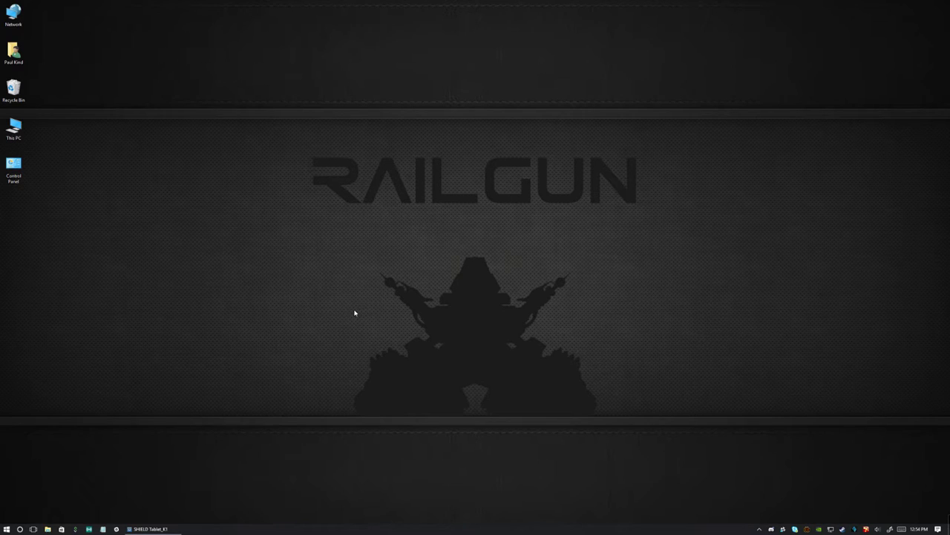
# Launch Autodesk Stingray from the Windows Start menu
pyautogui.click(6, 528)
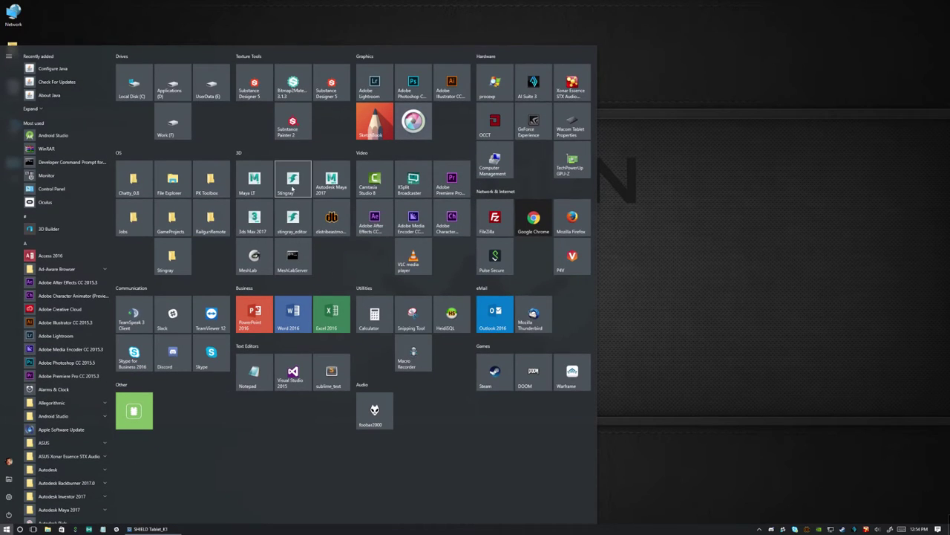
pyautogui.click(293, 188)
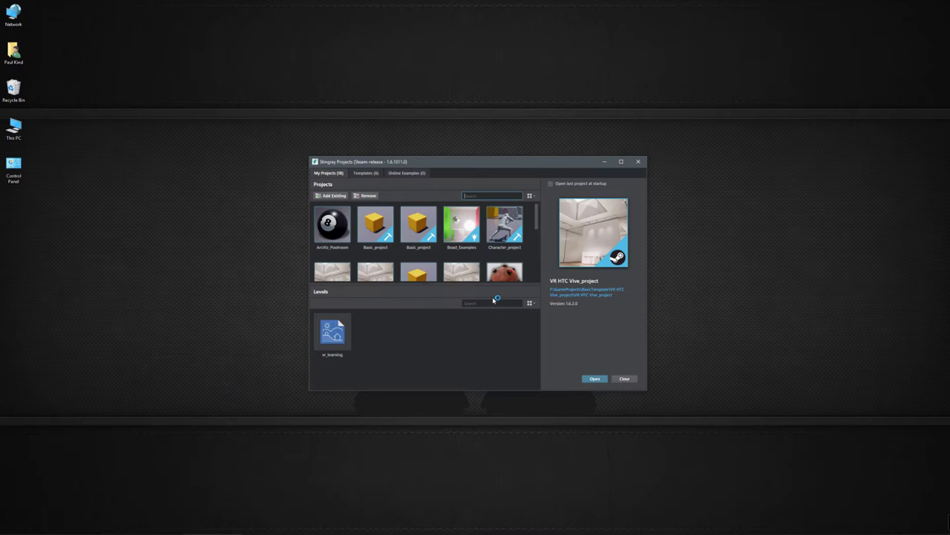
# Start a new project from the VR HTC Vive template
pyautogui.click(364, 175)
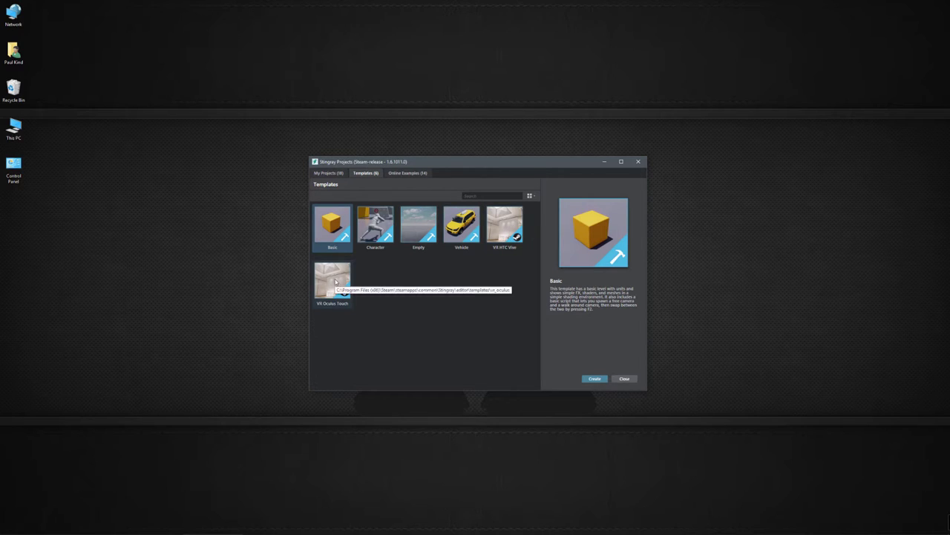
pyautogui.click(508, 224)
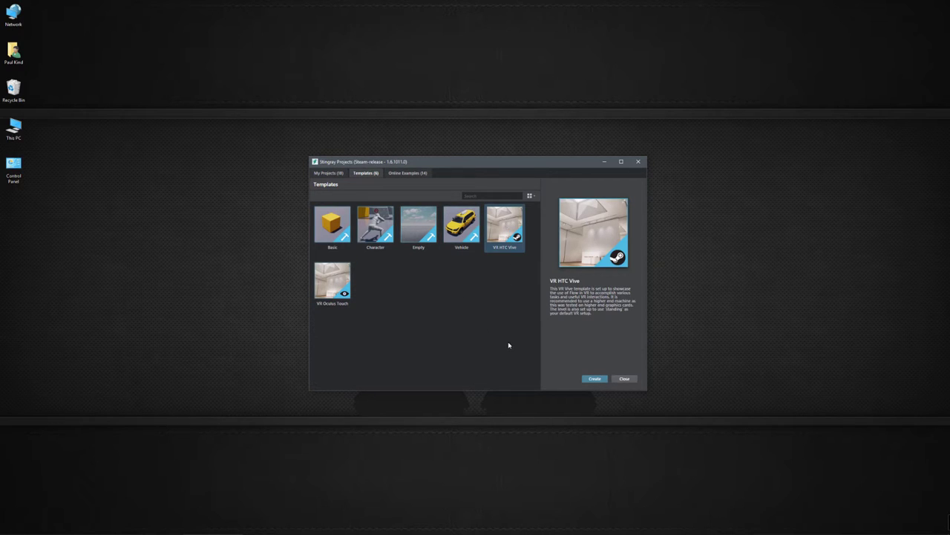
pyautogui.click(594, 380)
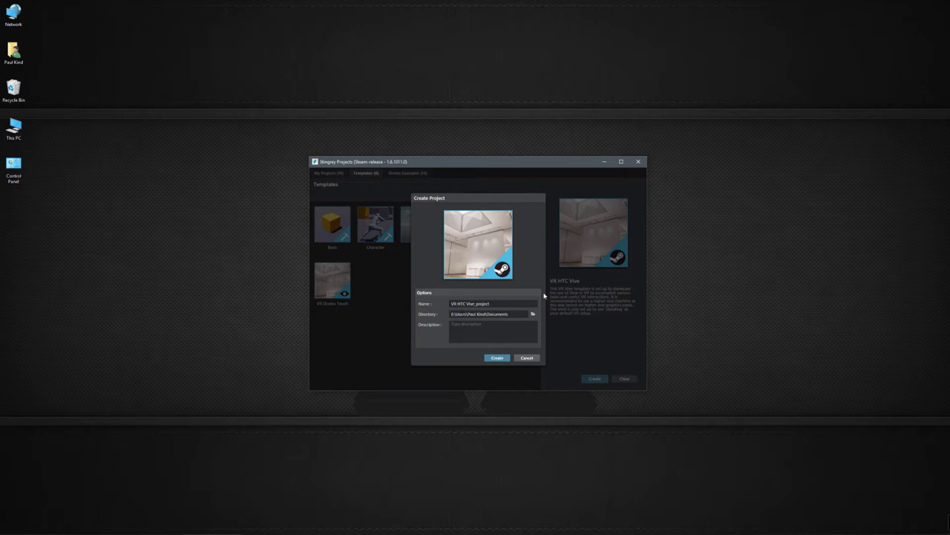
# Edit the project Name field so it reads 'VR HTC Using Xbox Controls'
pyautogui.click(445, 304)
pyautogui.click(490, 304)
pyautogui.moveTo(490, 304); pyautogui.dragTo(469, 304)
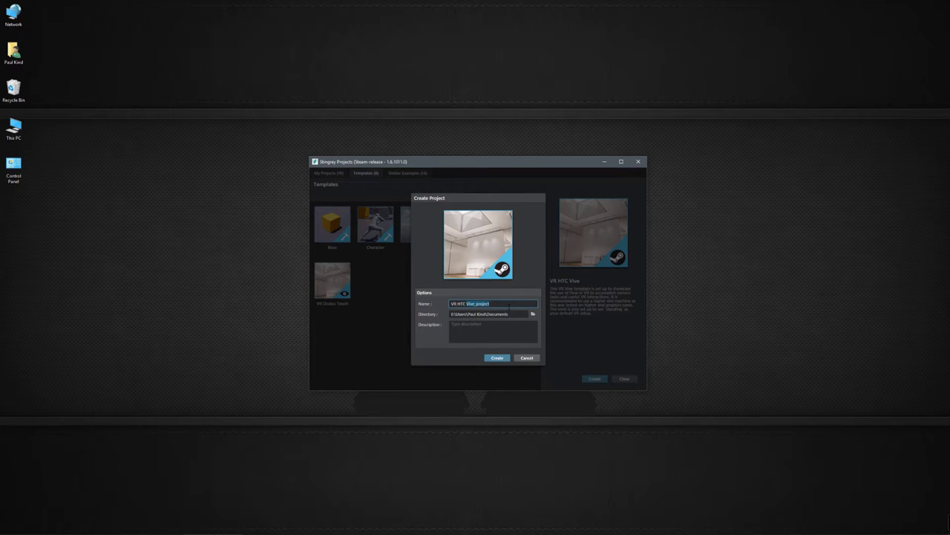
pyautogui.write('Using Xbox Controls')
# Create a Desktop folder named HTC_WithXbox and set it as the project directory
pyautogui.click(533, 315)
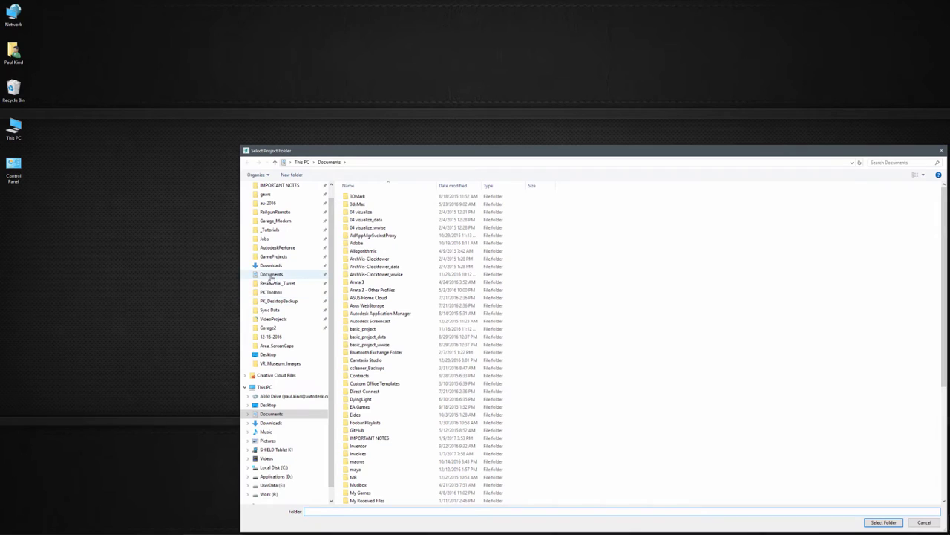
pyautogui.click(268, 354)
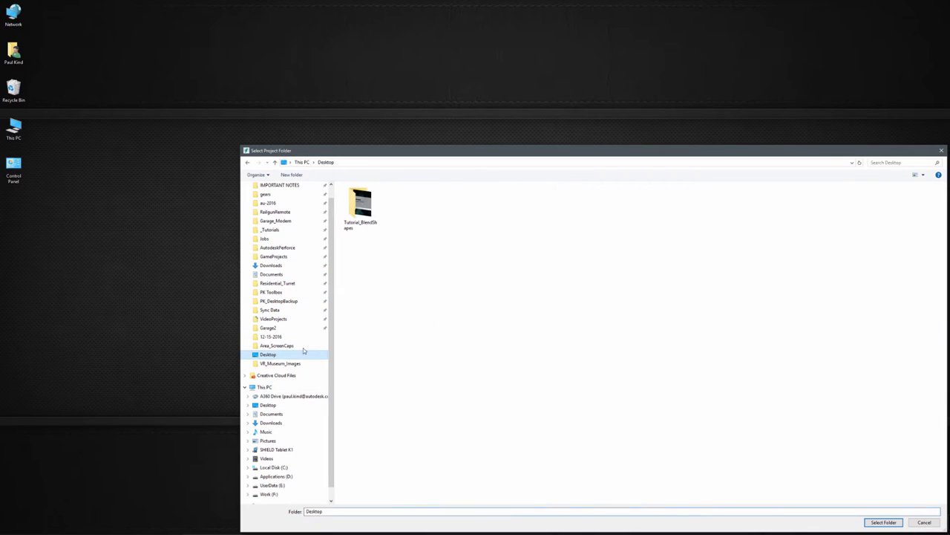
pyautogui.rightClick(371, 255)
pyautogui.moveTo(319, 331)
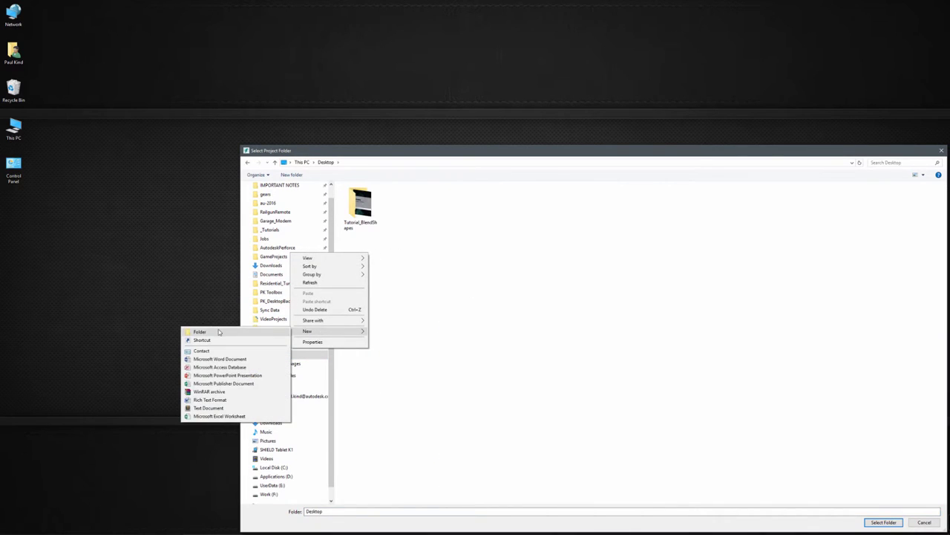
pyautogui.click(219, 332)
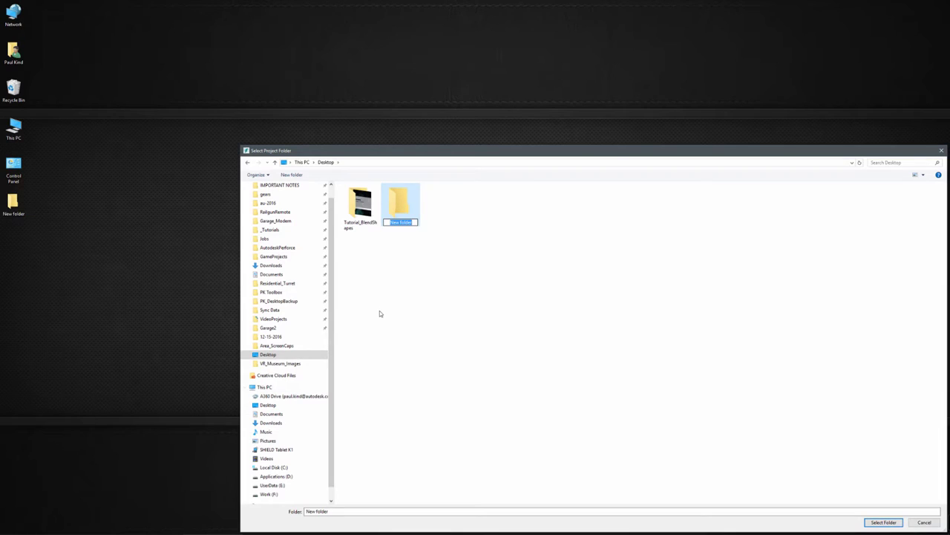
pyautogui.write('HTX')
pyautogui.write('_With')
pyautogui.write('Xbox')
pyautogui.press('BackSpace')
pyautogui.press('Return')
pyautogui.doubleClick(401, 203)
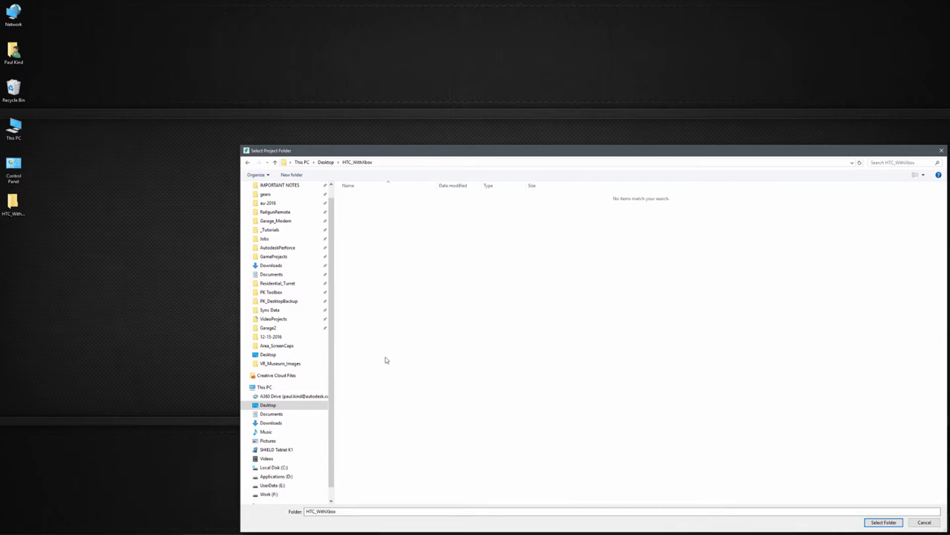
pyautogui.click(882, 522)
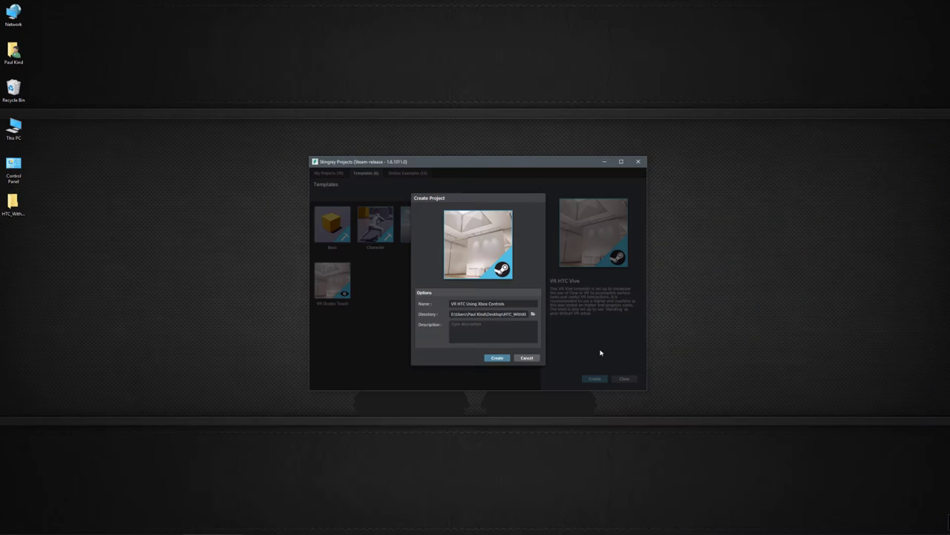
# Create the project and view its vr_learning room in the Level Viewport
pyautogui.click(497, 358)
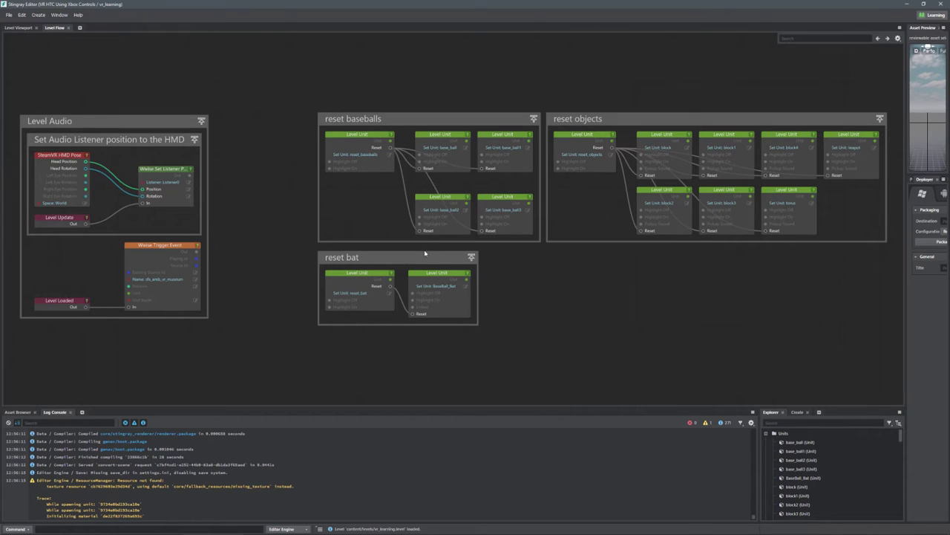
pyautogui.scroll(-5, 425, 253)
pyautogui.scroll(3, 425, 253)
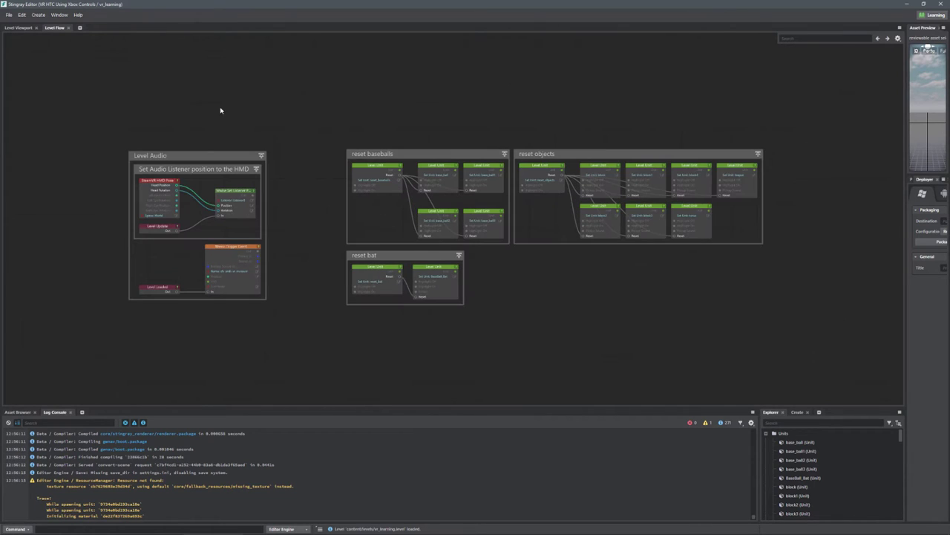
pyautogui.click(18, 27)
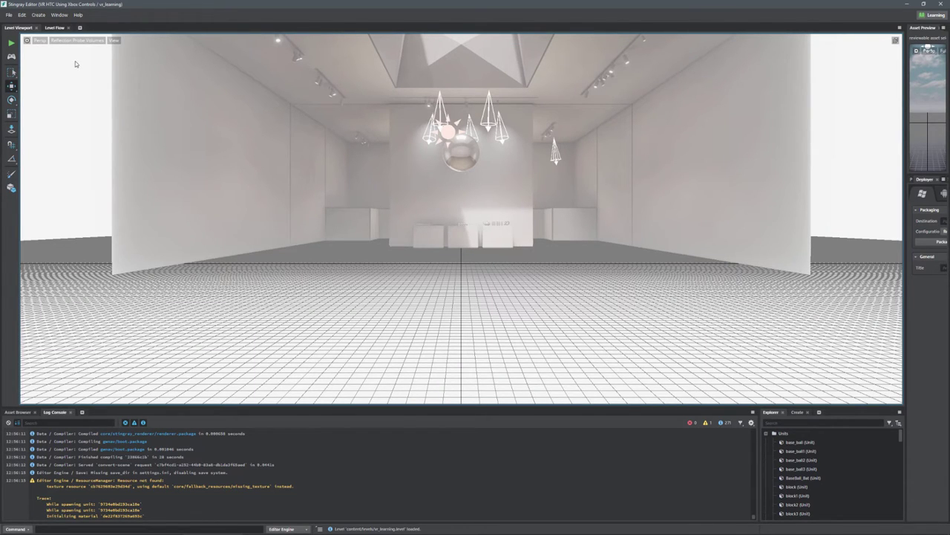
# List the four Lua files in the Asset Browser's script/lua folder
pyautogui.click(21, 412)
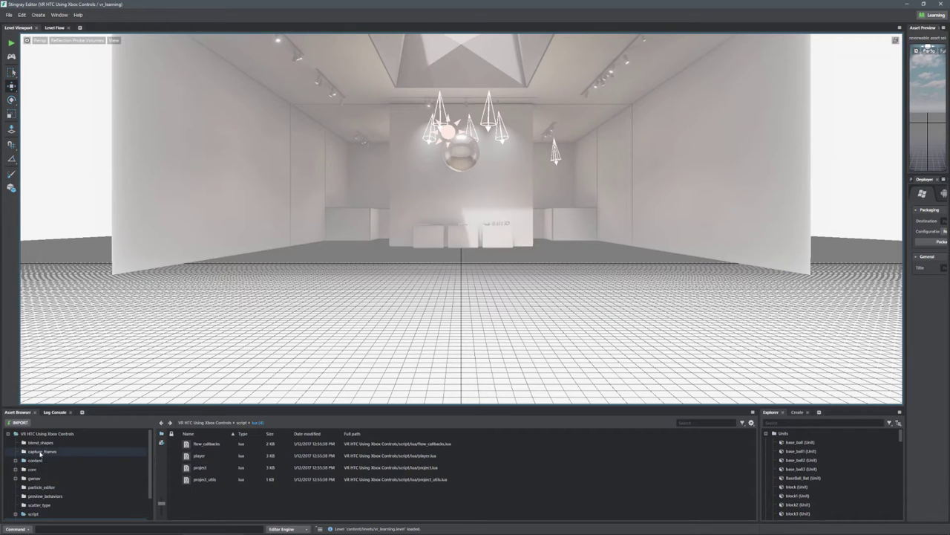
pyautogui.scroll(-1, 41, 457)
pyautogui.click(35, 489)
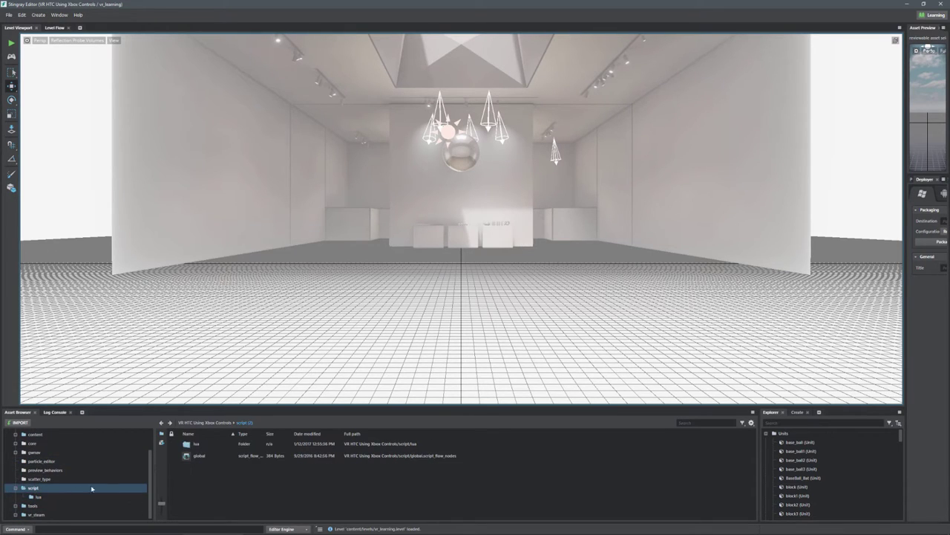
pyautogui.click(37, 496)
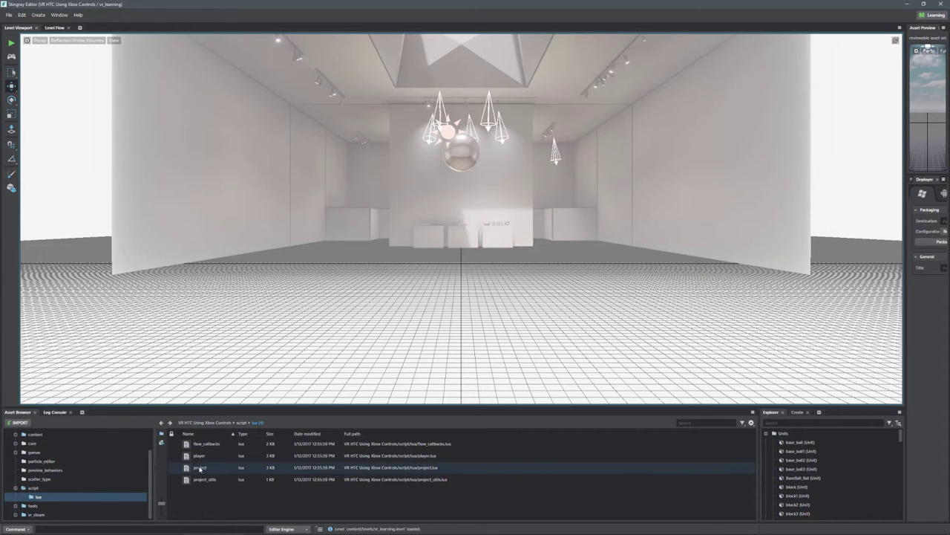
# In project.lua, change the line 12 default_level from vr_learning to htc_viv_xbox and save
pyautogui.doubleClick(199, 468)
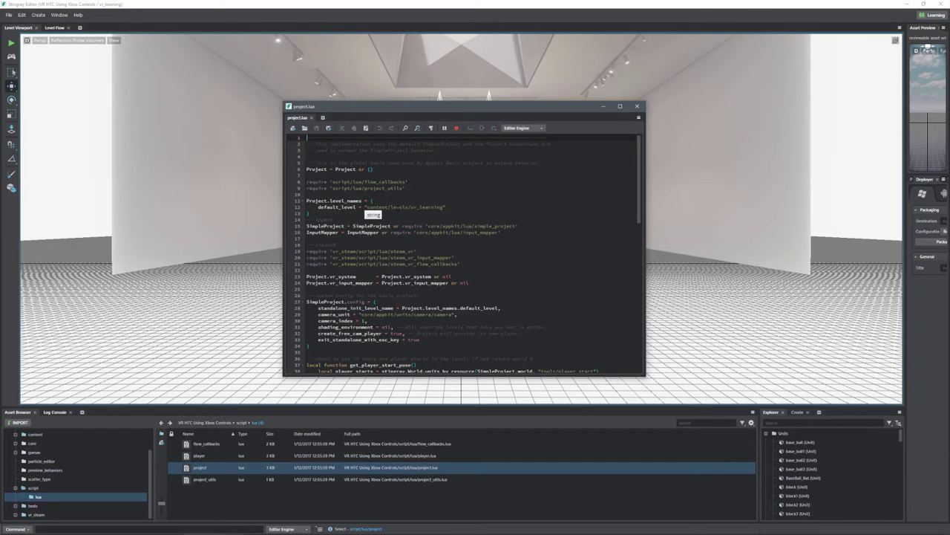
pyautogui.doubleClick(427, 206)
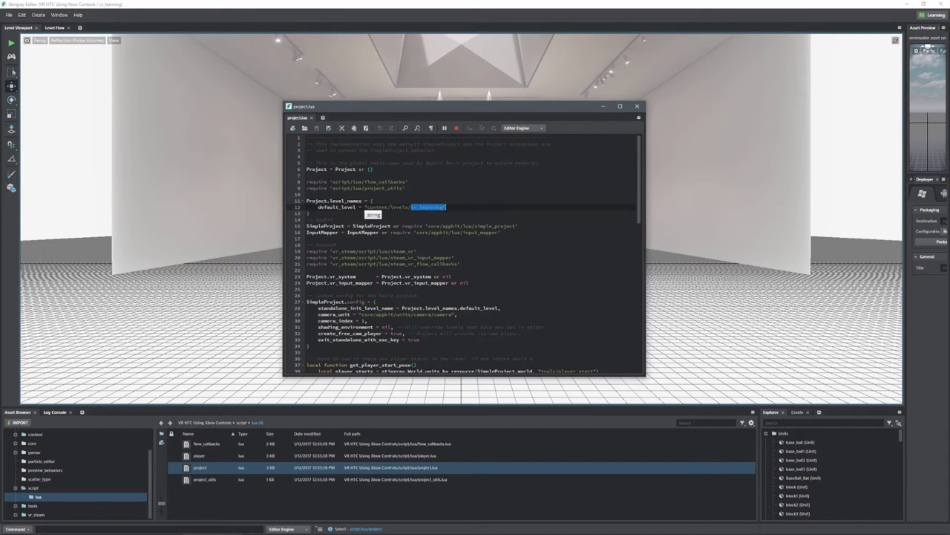
pyautogui.write('htc_viv_xbox')
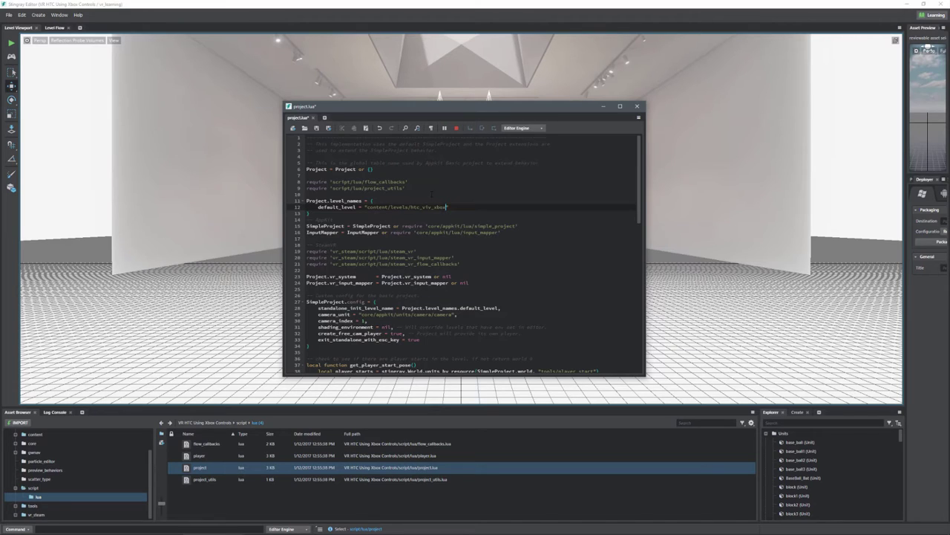
pyautogui.moveTo(410, 208); pyautogui.dragTo(445, 207)
pyautogui.click(316, 128)
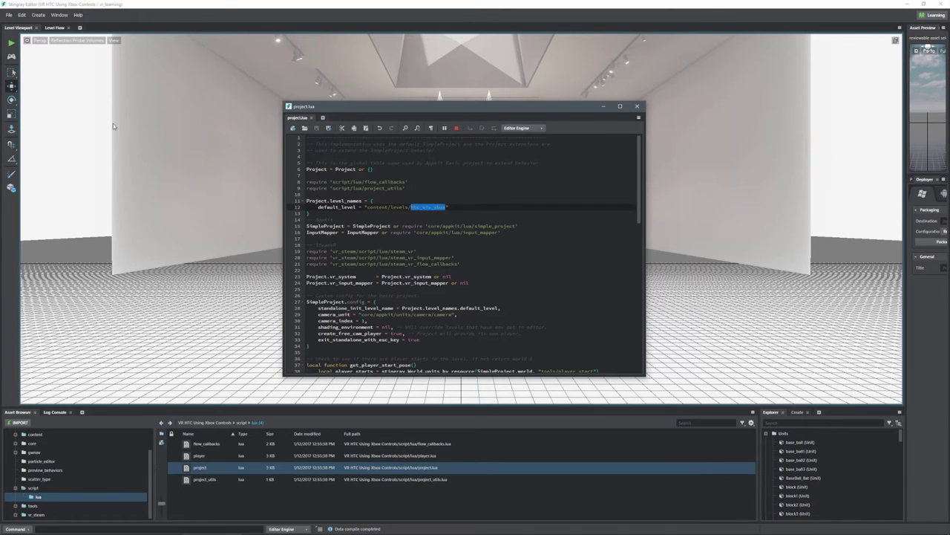
# Create a new level and save it as htc_vive_xbox in content/levels
pyautogui.click(13, 16)
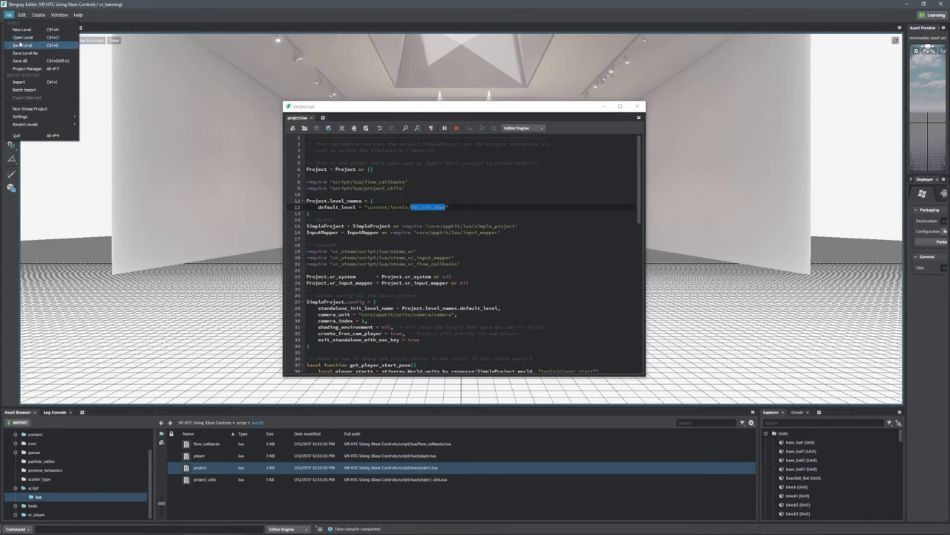
pyautogui.click(21, 32)
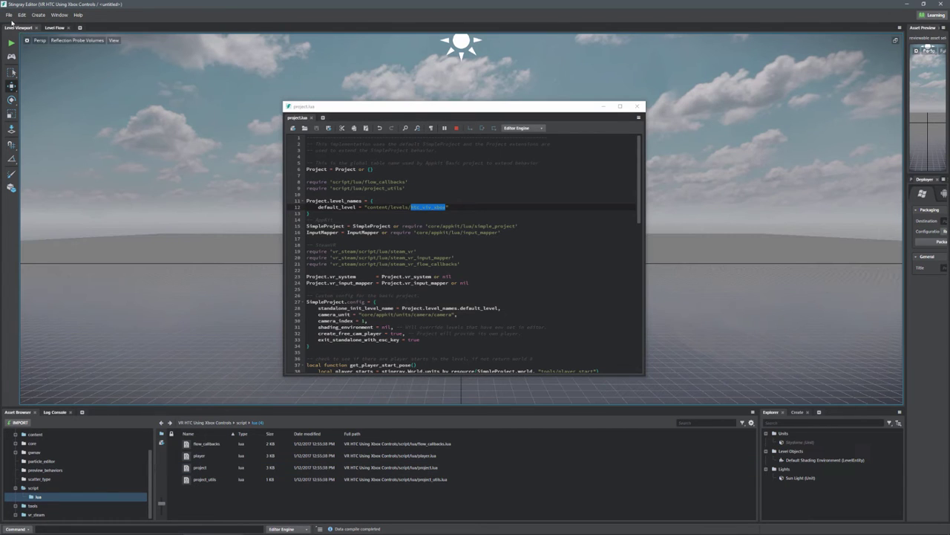
pyautogui.click(10, 16)
pyautogui.click(19, 57)
pyautogui.write('htc_vive_xbox')
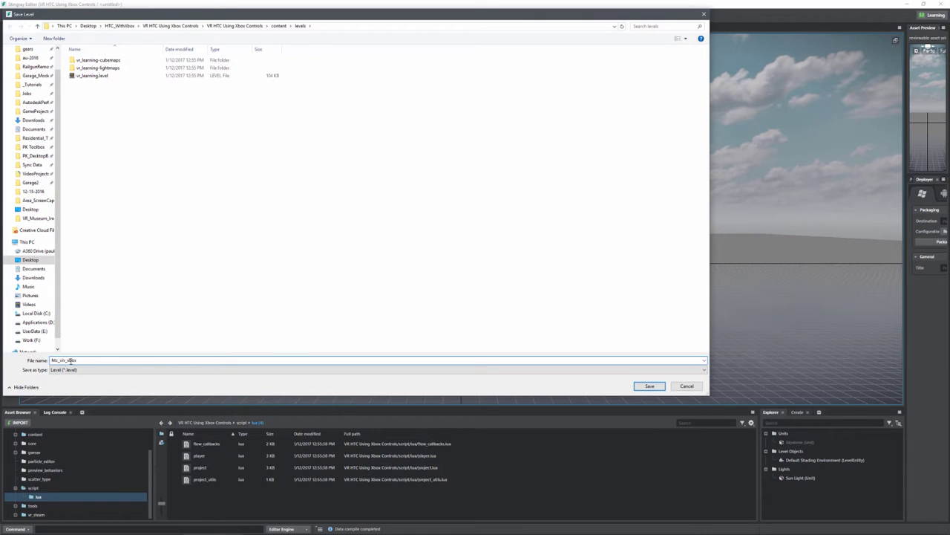
pyautogui.write('e')
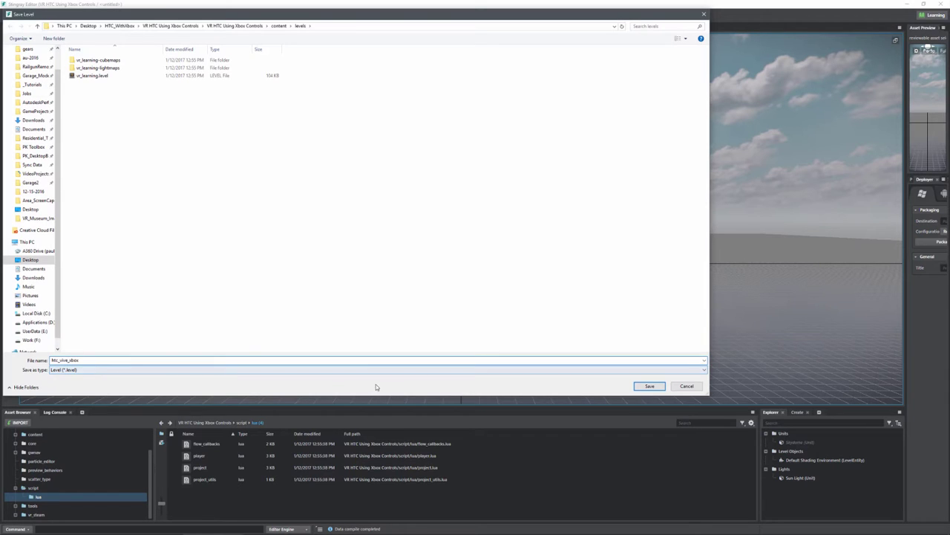
pyautogui.click(654, 387)
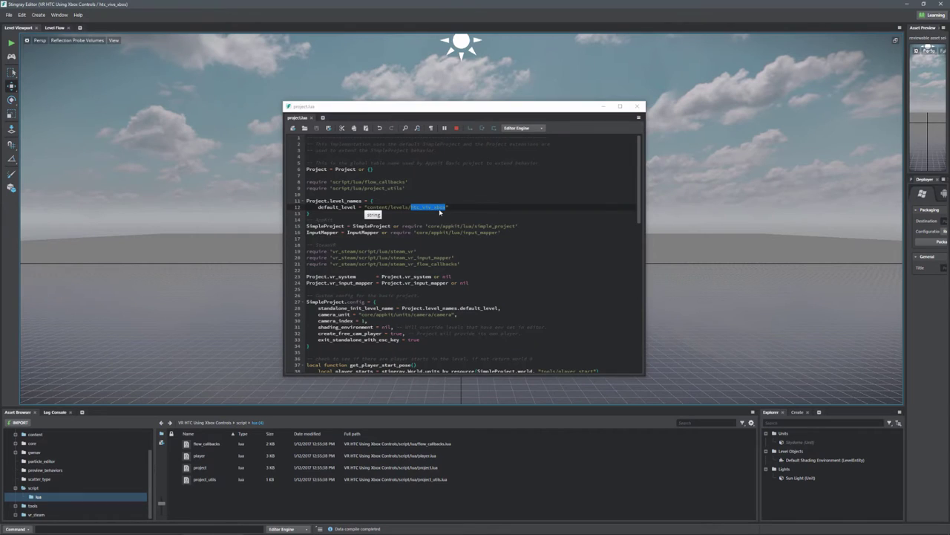
# Correct project.lua's default_level name to htc_vive_xbox and save the script
pyautogui.click(429, 208)
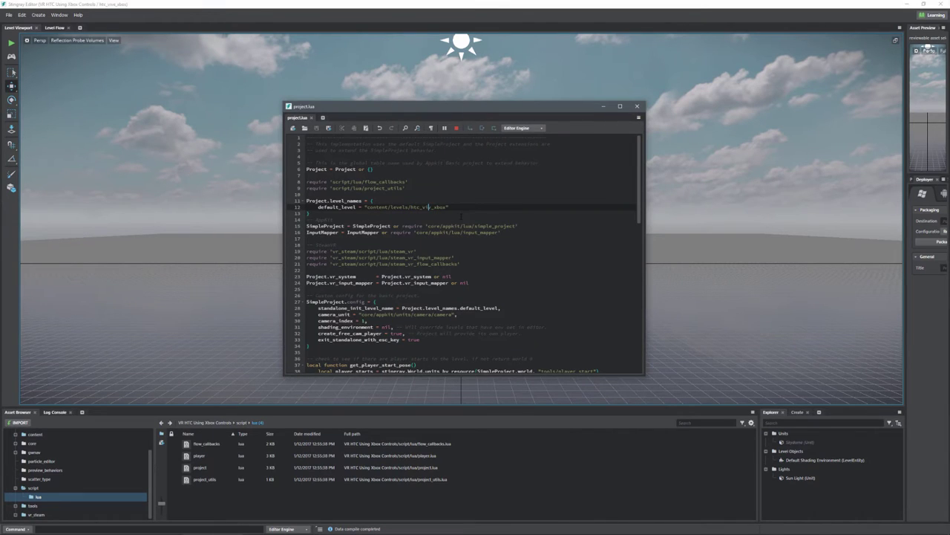
pyautogui.write('e')
pyautogui.click(317, 128)
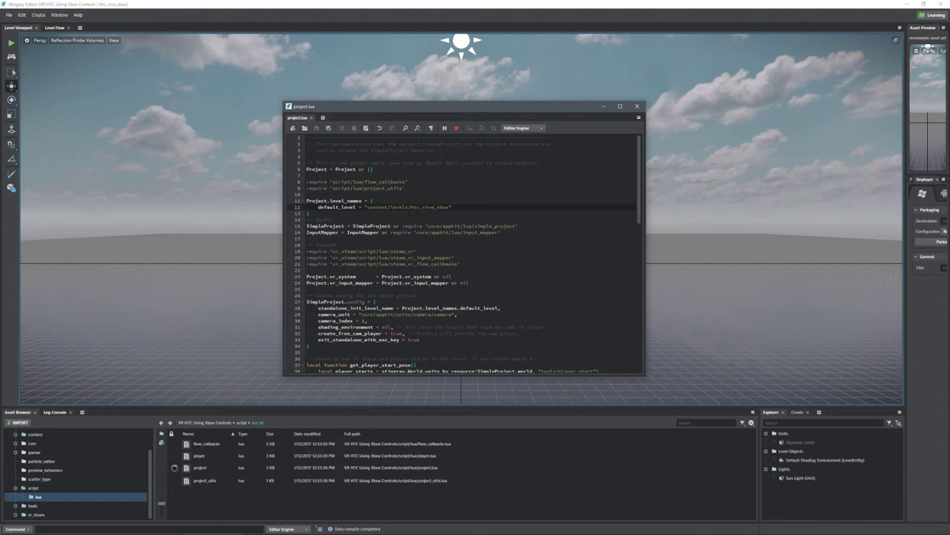
# Close the project.lua editor and open a widened Project Settings panel
pyautogui.click(637, 106)
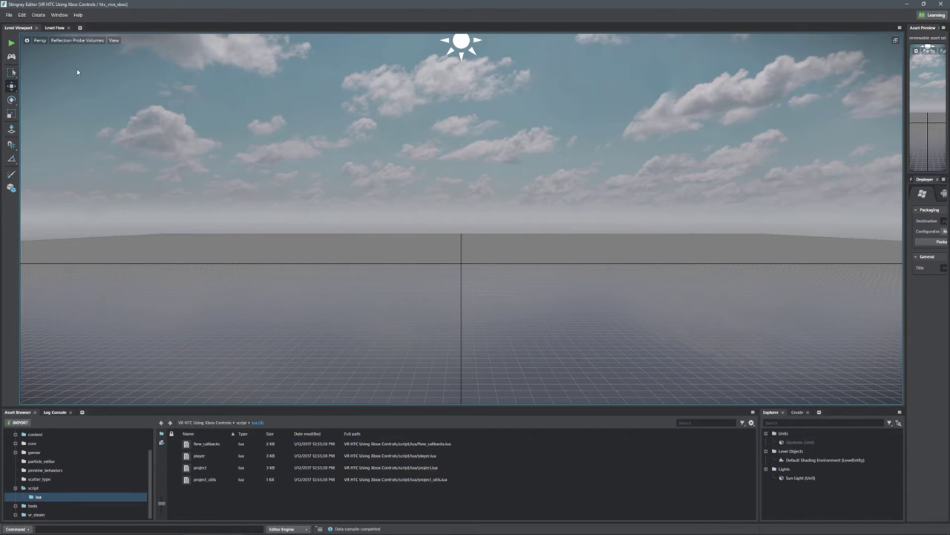
pyautogui.click(8, 15)
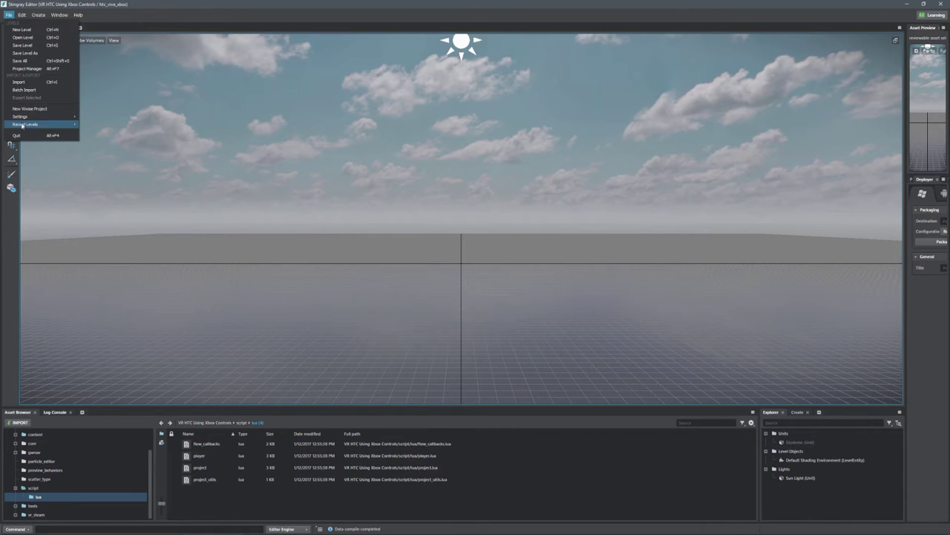
pyautogui.moveTo(24, 117)
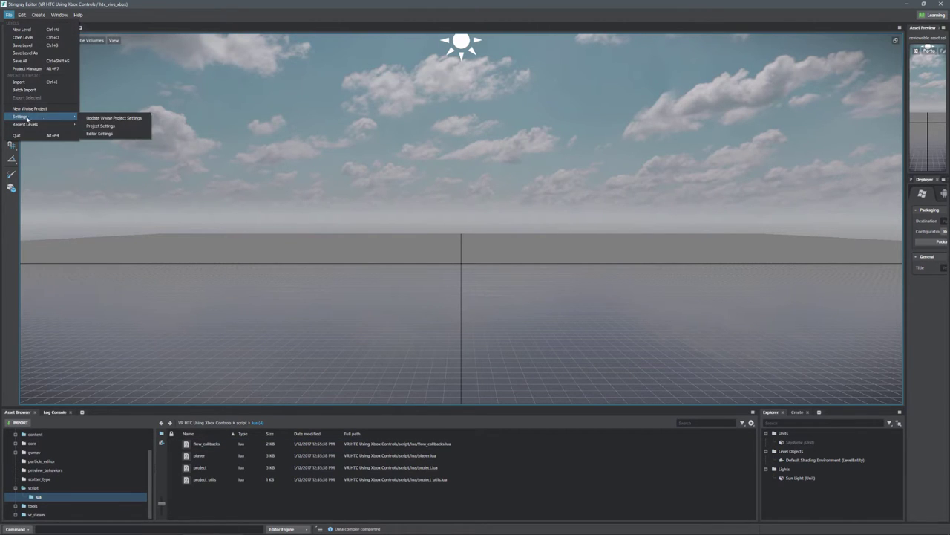
pyautogui.click(99, 126)
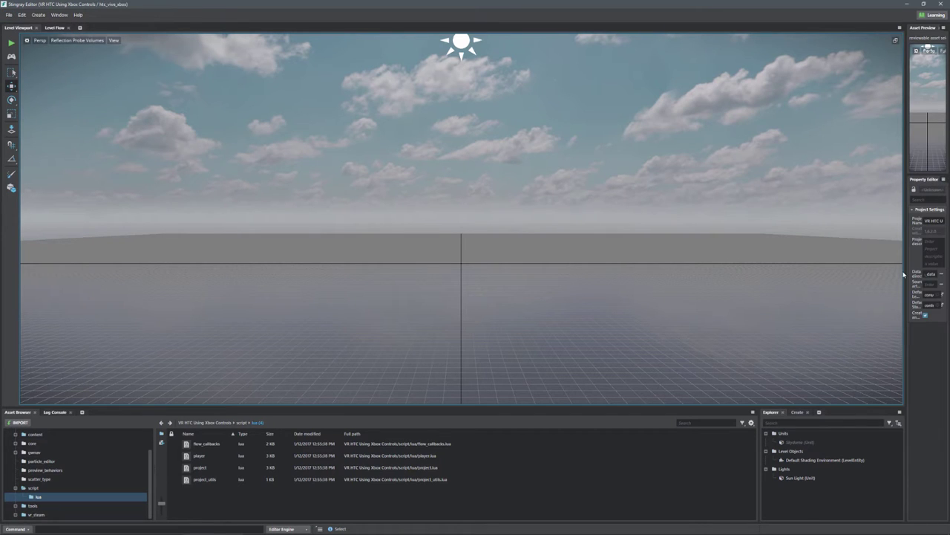
pyautogui.moveTo(903, 274); pyautogui.dragTo(689, 277)
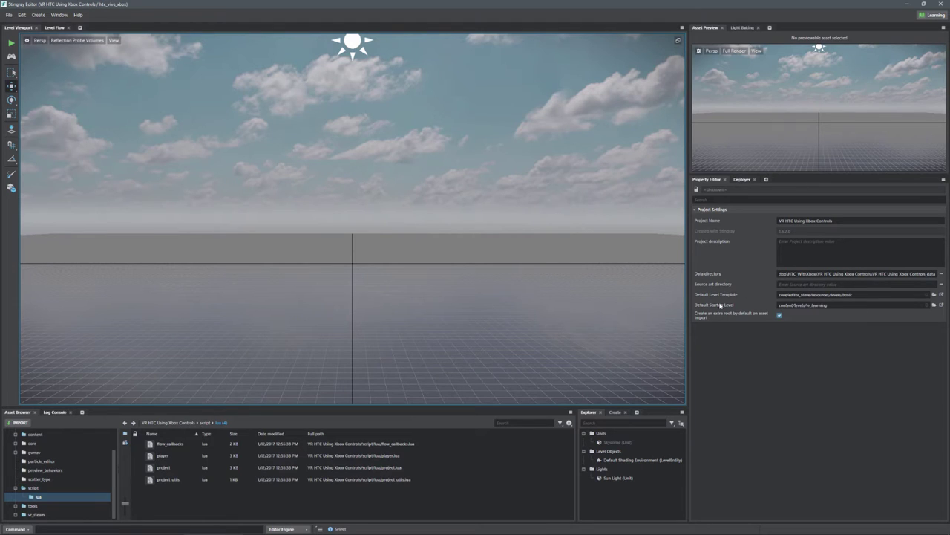
# Set the Default Startup Level to content/levels/htc_vive_xbox
pyautogui.click(811, 307)
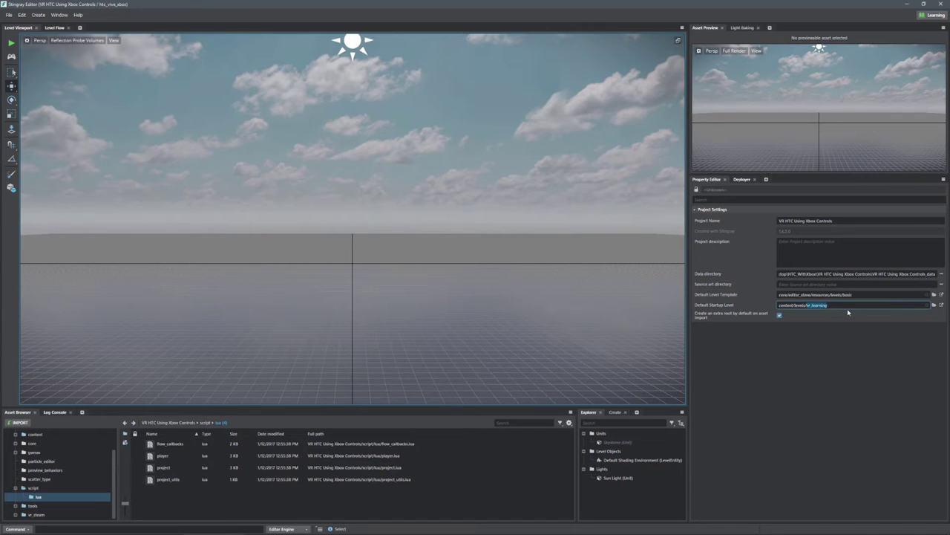
pyautogui.click(934, 305)
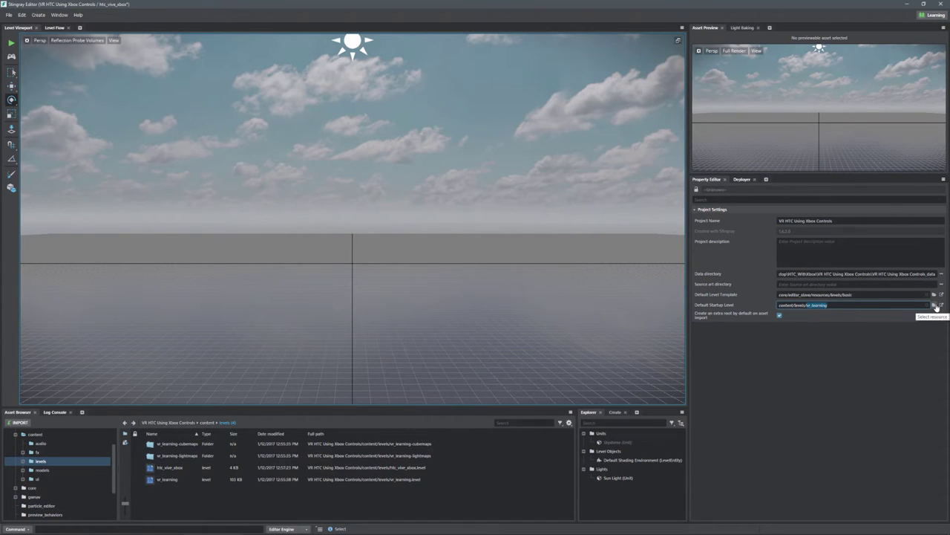
pyautogui.click(934, 305)
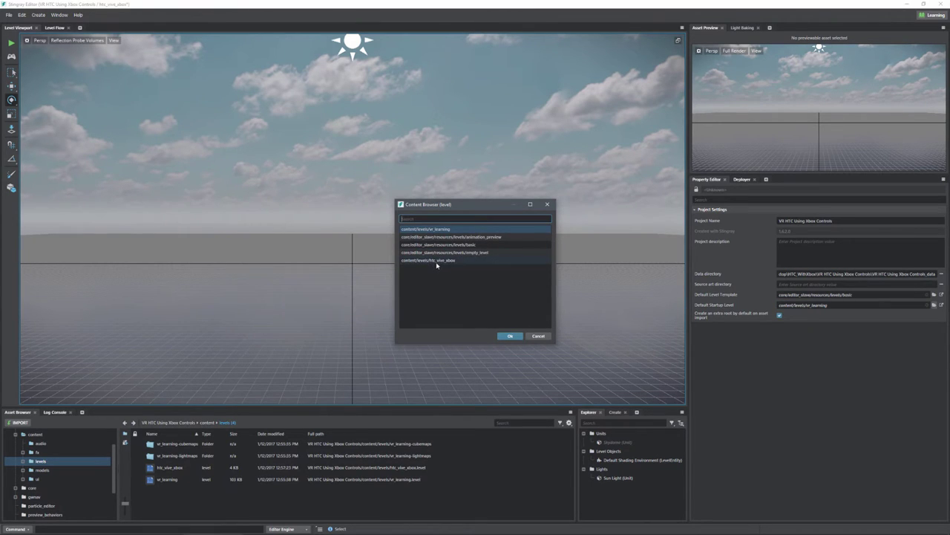
pyautogui.doubleClick(436, 262)
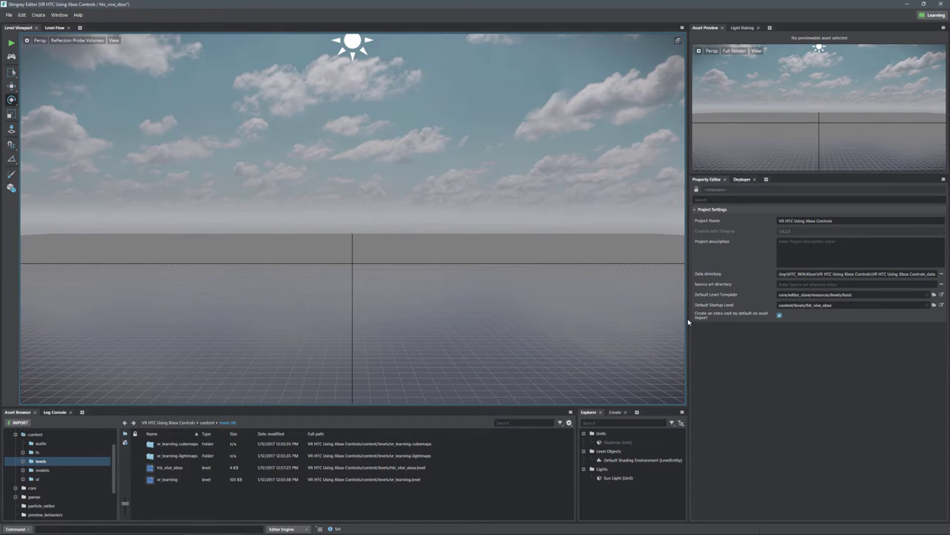
pyautogui.moveTo(689, 319); pyautogui.dragTo(776, 321)
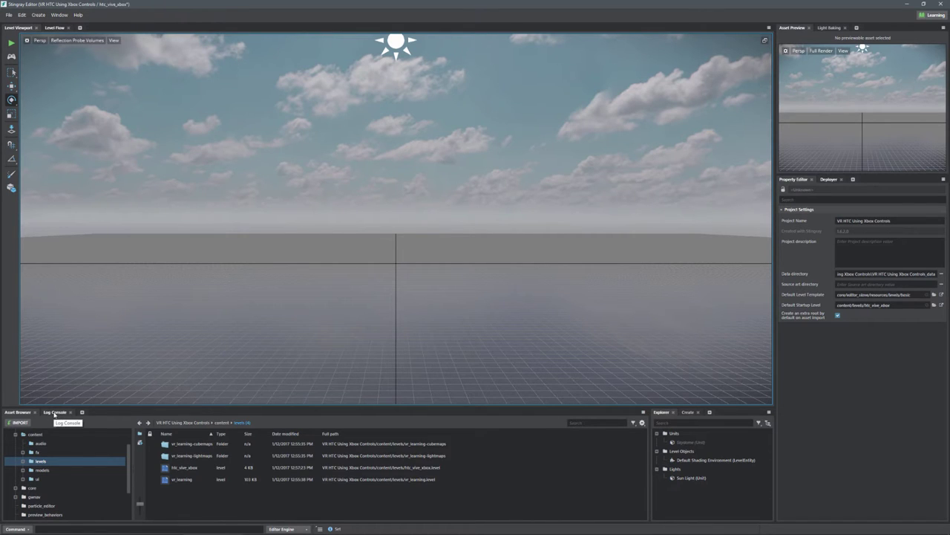
# Browse to content/models/room in the Asset Browser, after briefly checking the props folder
pyautogui.scroll(1, 55, 471)
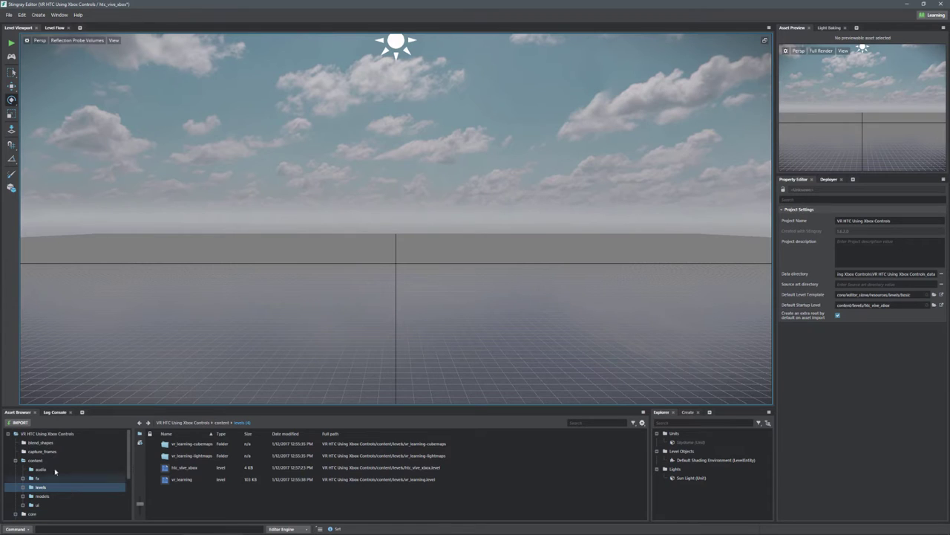
pyautogui.click(34, 461)
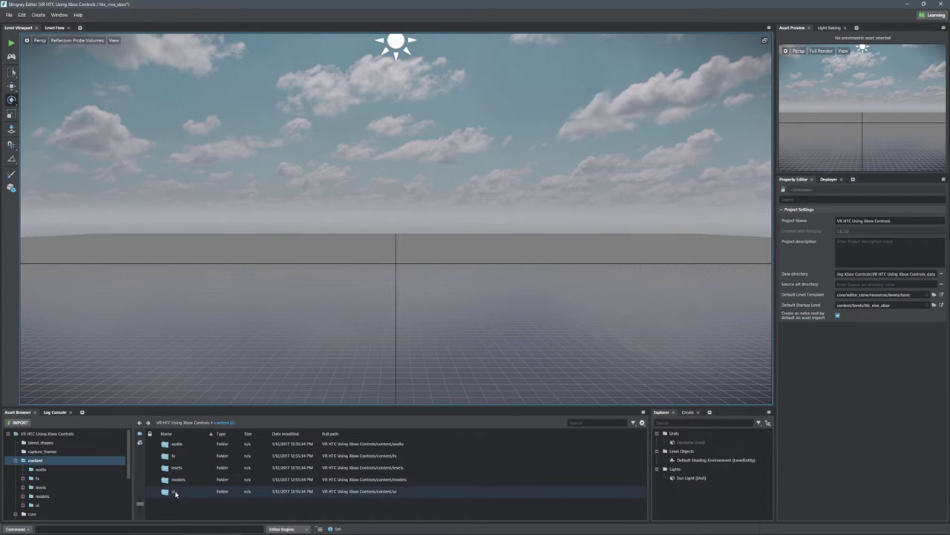
pyautogui.doubleClick(177, 479)
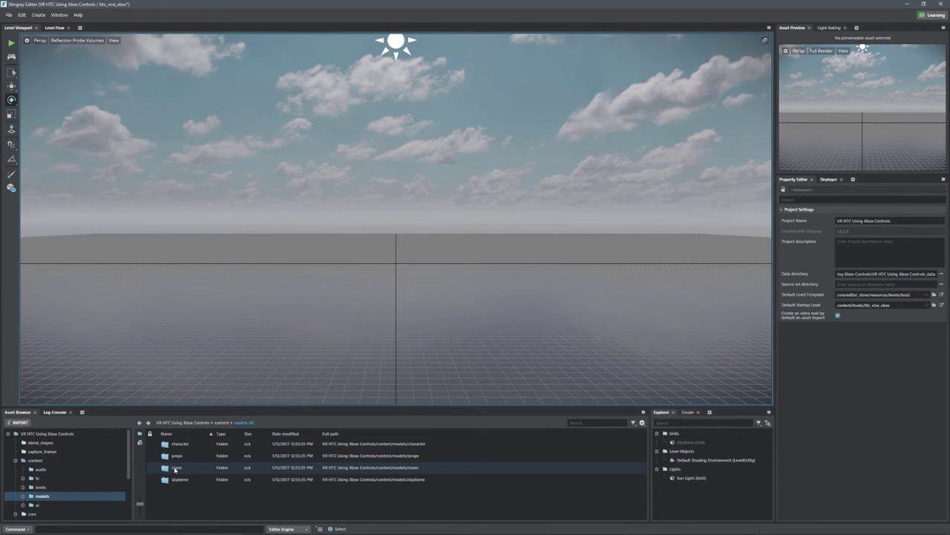
pyautogui.doubleClick(177, 455)
pyautogui.scroll(-6, 211, 479)
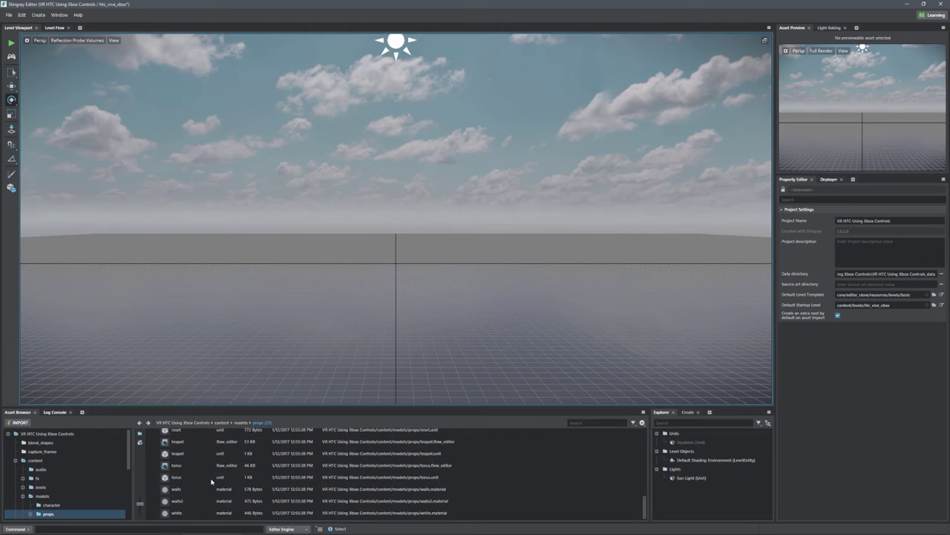
pyautogui.scroll(5, 215, 468)
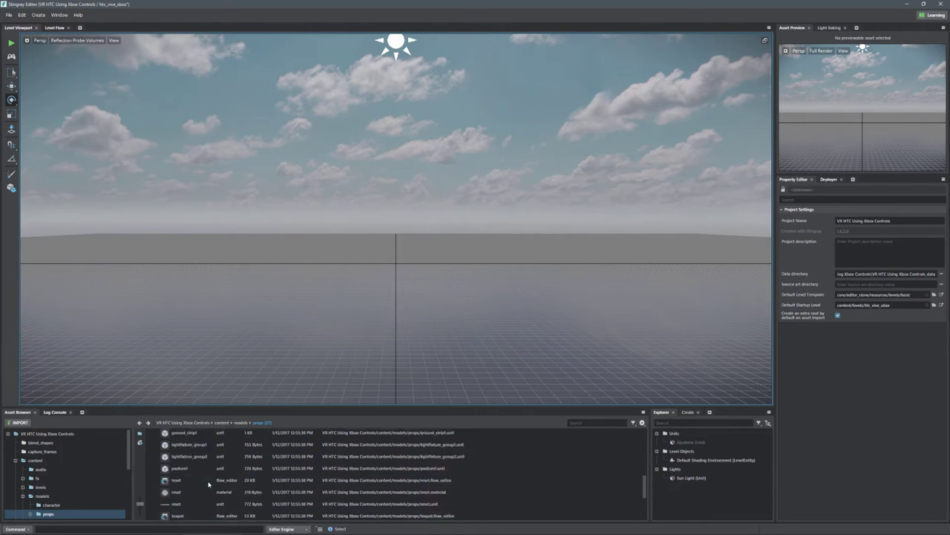
pyautogui.click(236, 422)
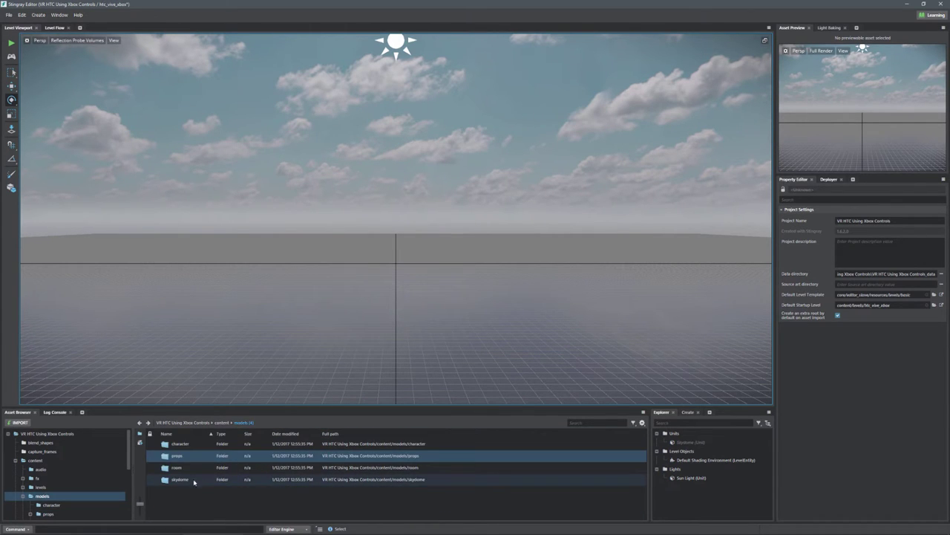
pyautogui.doubleClick(176, 467)
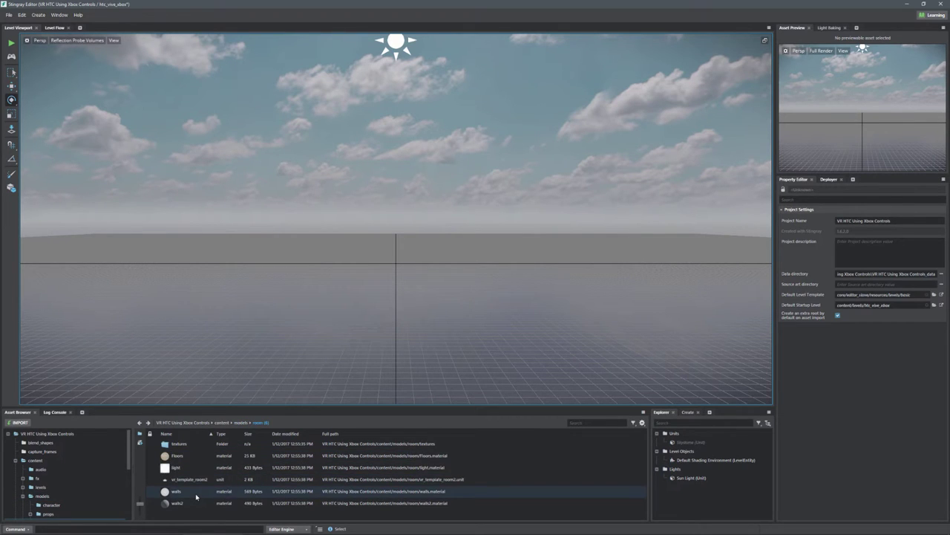
# Drag the vr_template_room2 unit into the level and orbit around it
pyautogui.click(176, 455)
pyautogui.moveTo(179, 479); pyautogui.dragTo(406, 279)
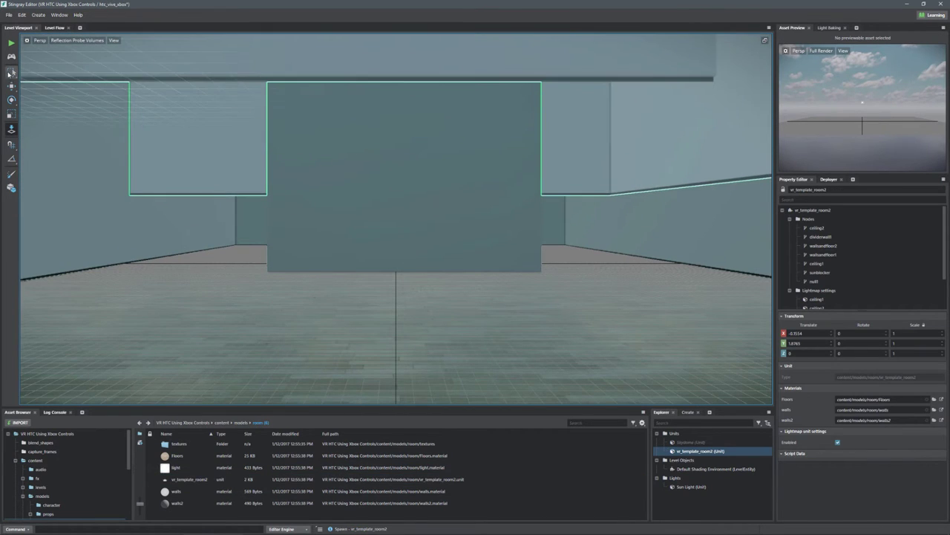
pyautogui.click(11, 86)
pyautogui.keyDown('alt'); pyautogui.moveTo(373, 245); pyautogui.dragTo(242, 239); pyautogui.keyUp('alt')
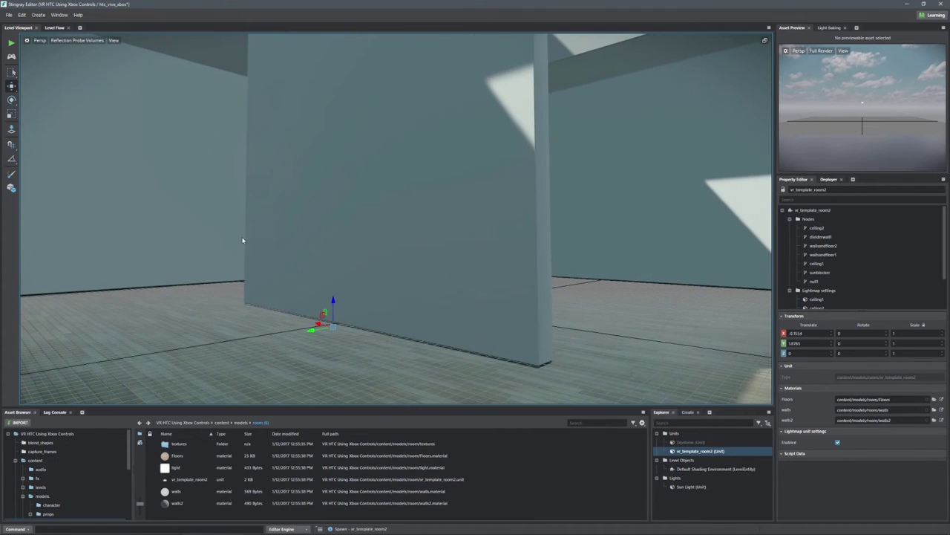
# Save the level, hide the viewport grid, and clear the selection
pyautogui.click(9, 15)
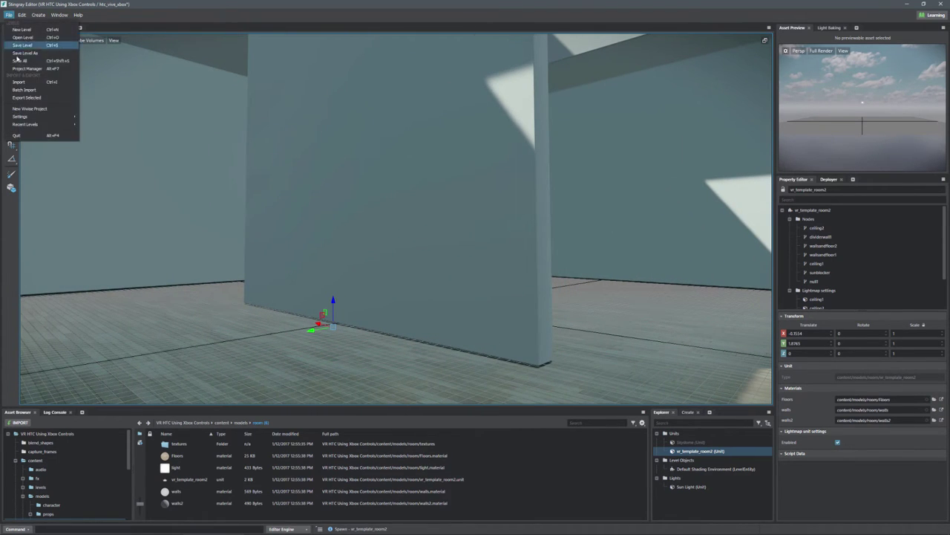
pyautogui.click(7, 47)
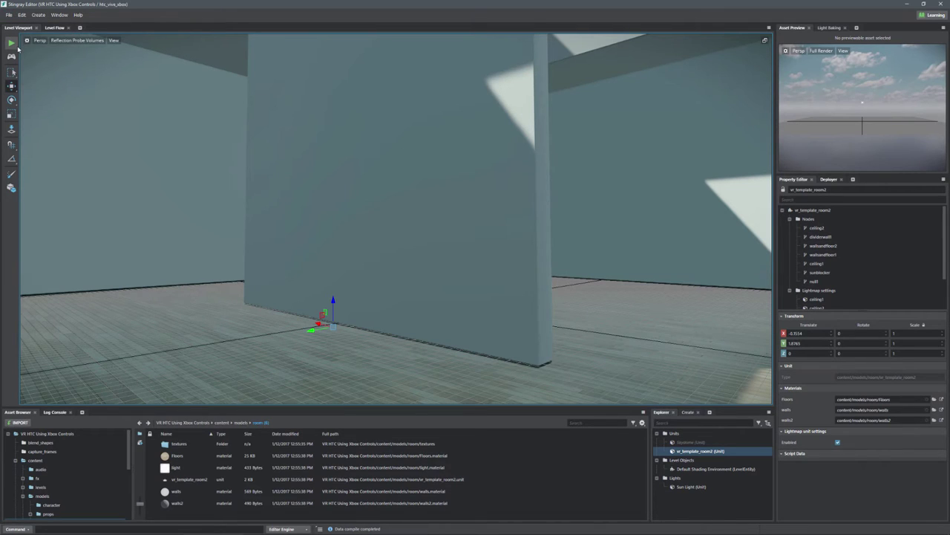
pyautogui.click(114, 40)
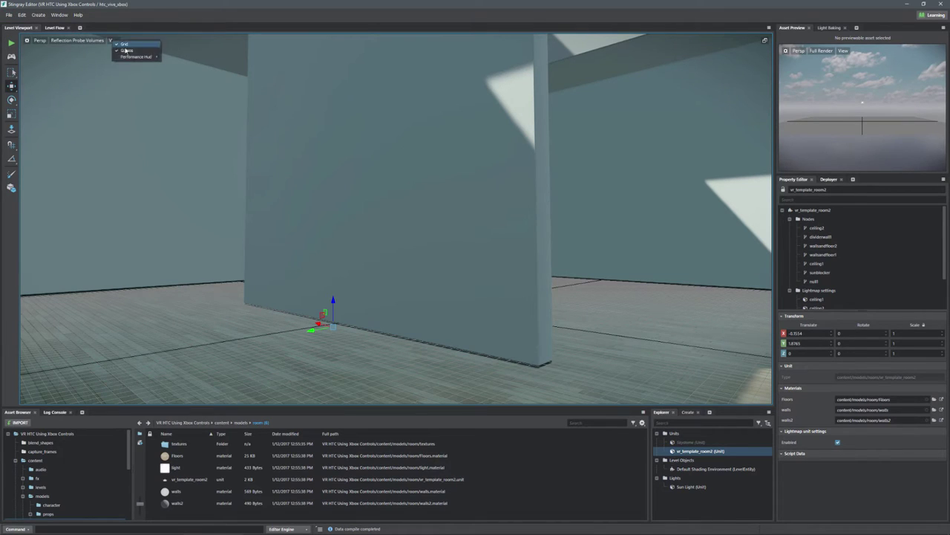
pyautogui.click(124, 44)
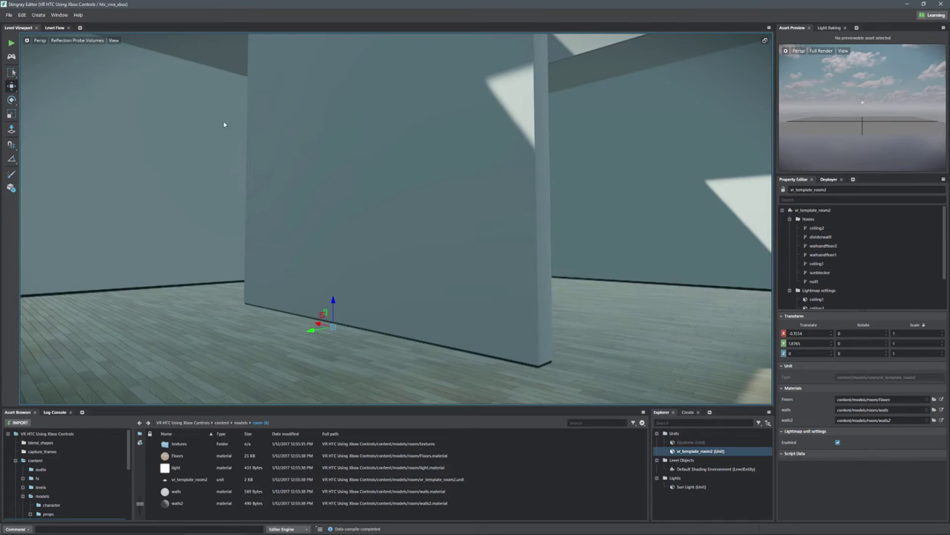
pyautogui.moveTo(245, 192); pyautogui.dragTo(224, 181, button='right')
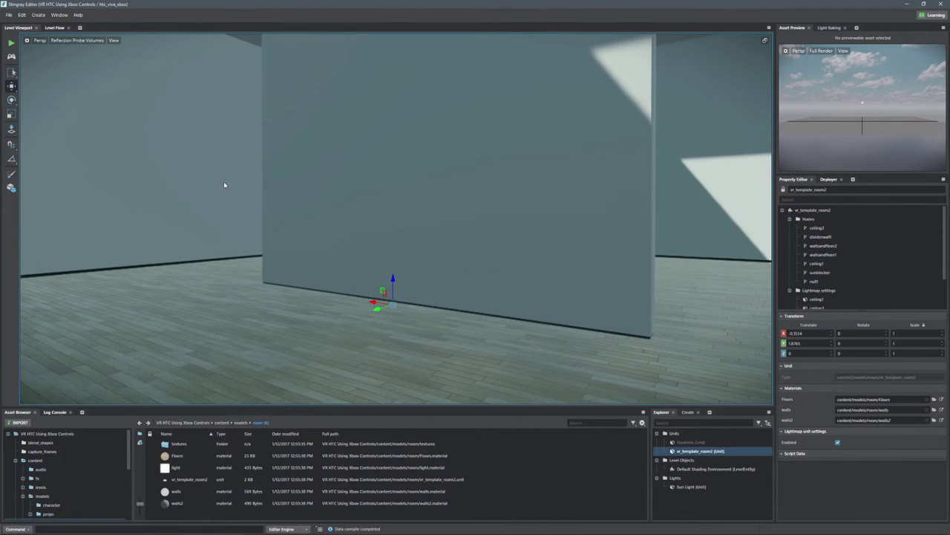
pyautogui.press('Escape')
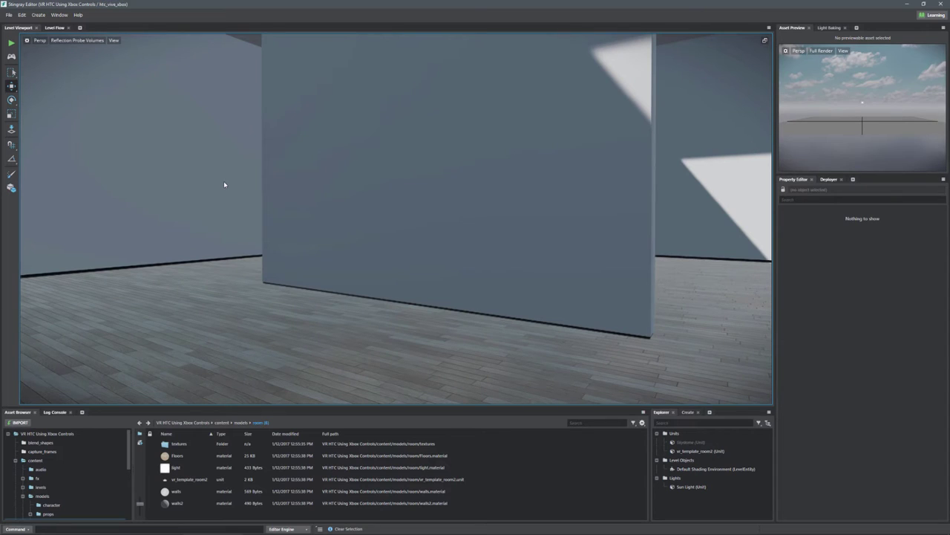
# Add an Xbox Thumbstick node to the Level Flow graph from the Input menu and open its Thumbstick setting
pyautogui.click(54, 29)
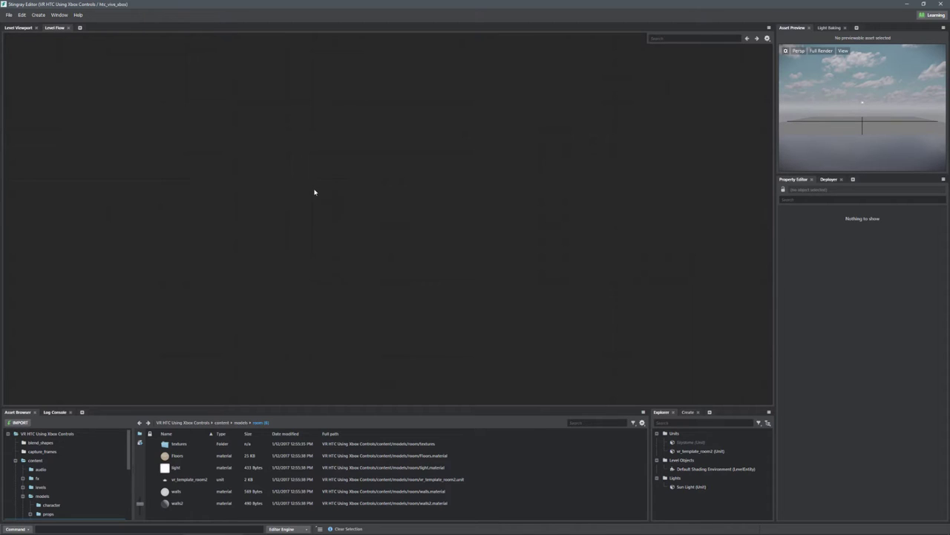
pyautogui.rightClick(231, 177)
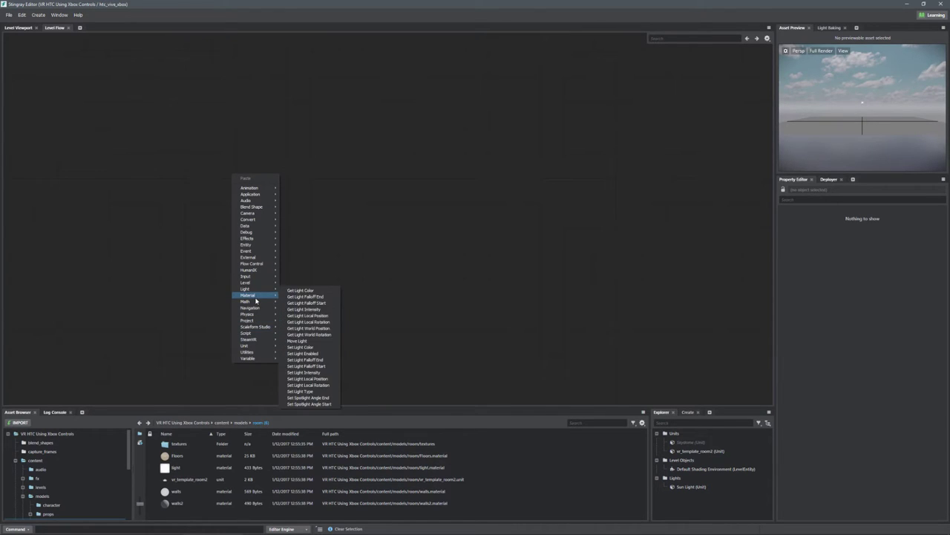
pyautogui.moveTo(250, 279)
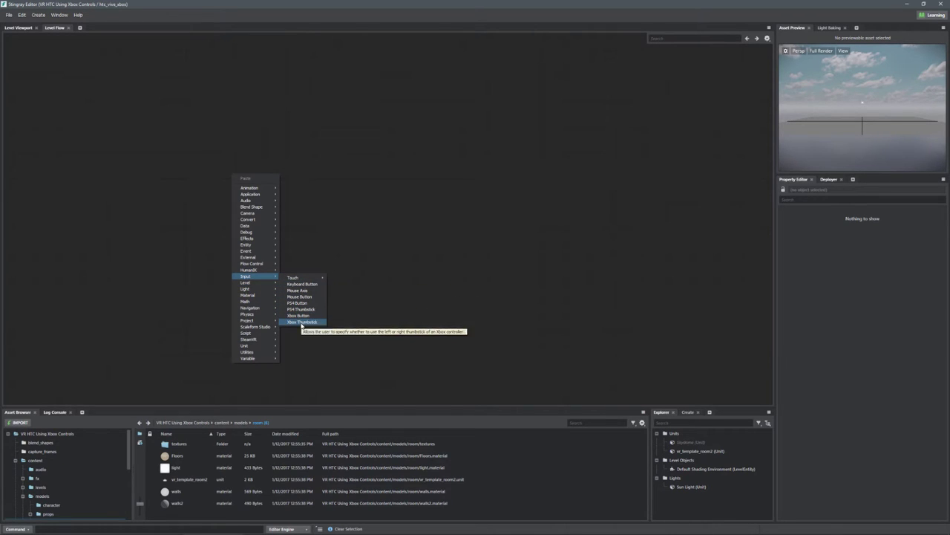
pyautogui.click(302, 323)
pyautogui.moveTo(250, 245); pyautogui.dragTo(297, 329, button='middle')
pyautogui.scroll(3, 288, 304)
pyautogui.scroll(1, 290, 305)
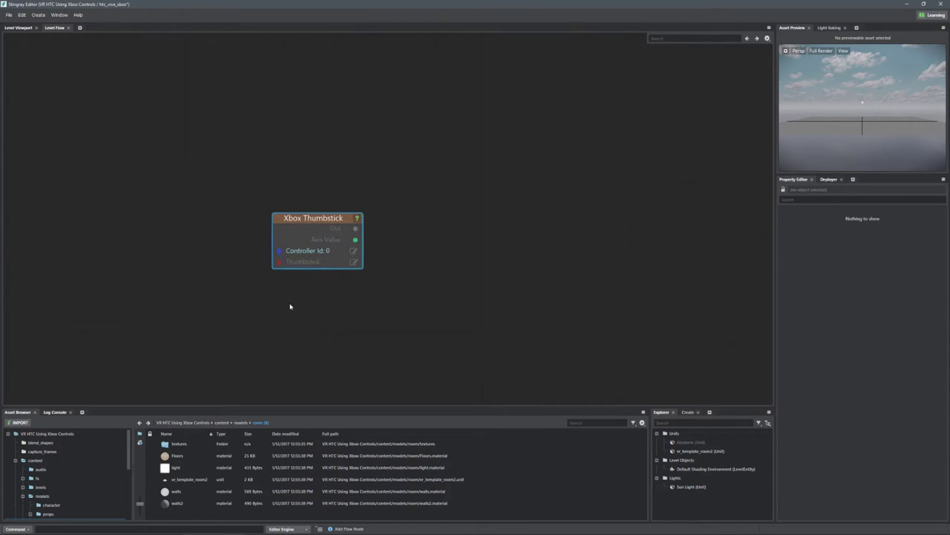
pyautogui.click(354, 266)
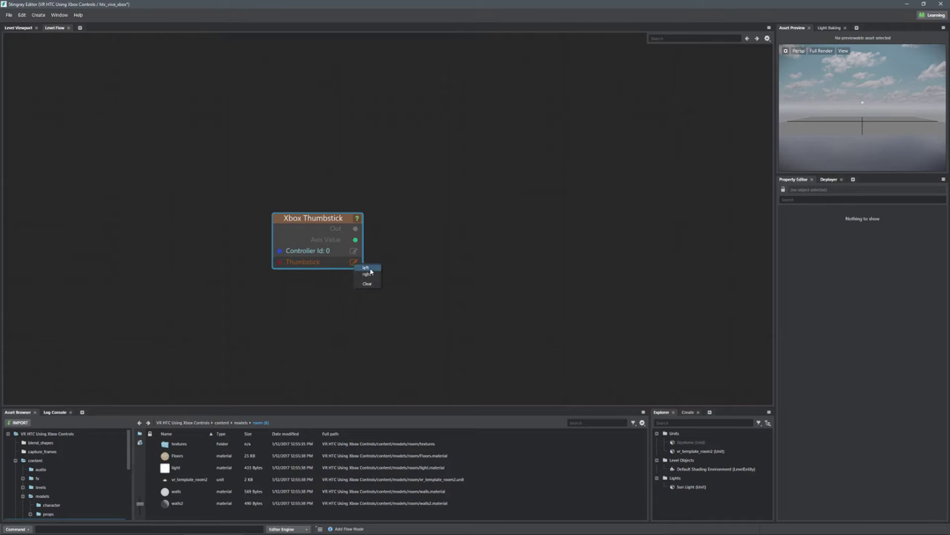
# Set the node's Thumbstick to left, widen it, and pull a wire from Axis Value
pyautogui.click(368, 269)
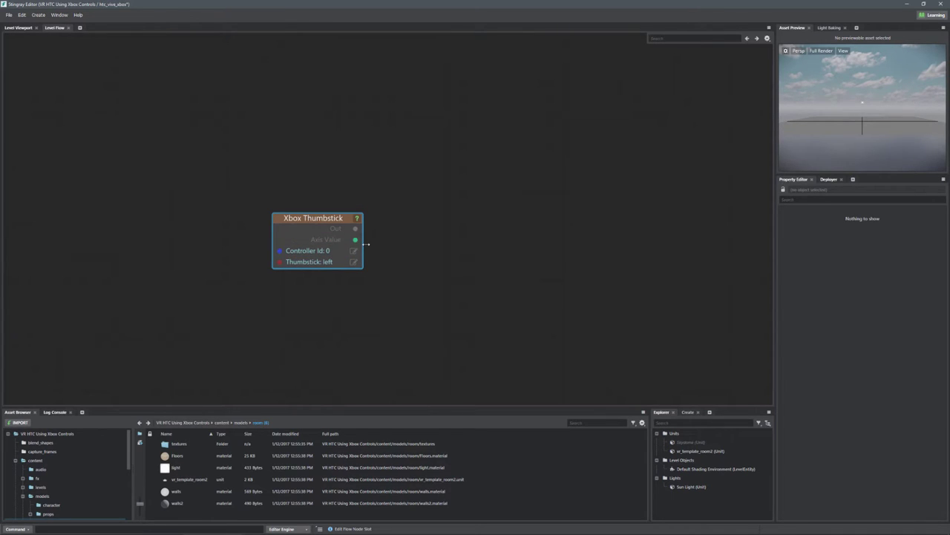
pyautogui.moveTo(364, 243); pyautogui.dragTo(397, 243)
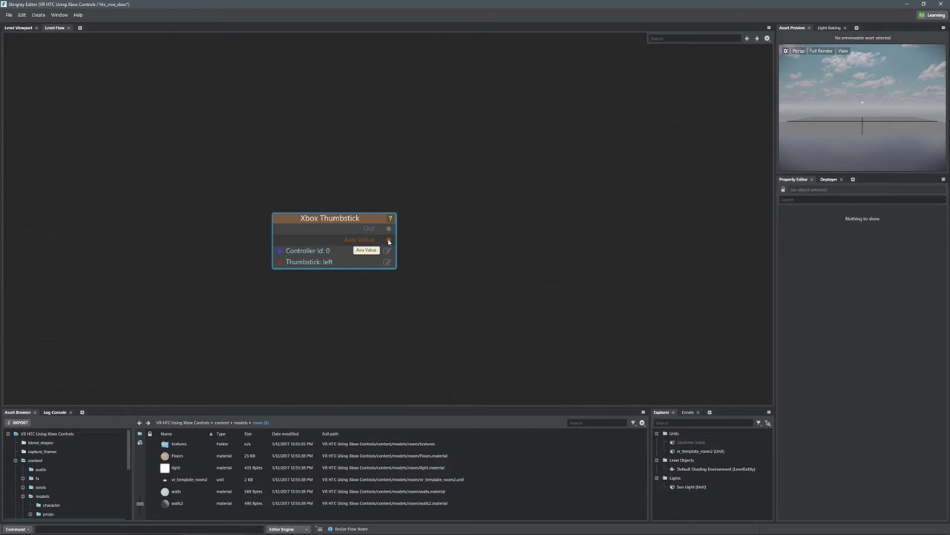
pyautogui.moveTo(388, 241); pyautogui.dragTo(464, 213)
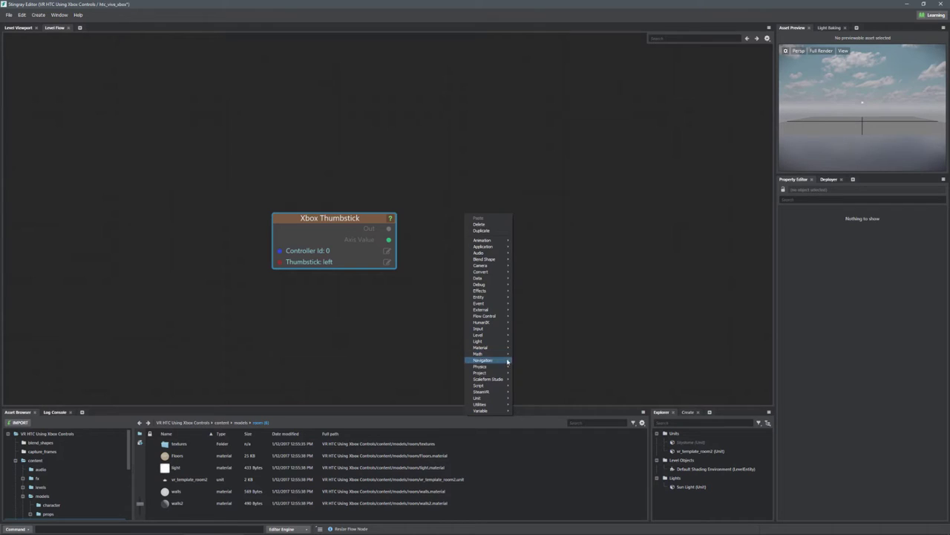
# Add a Math > Vector > Vector Components node and move it up and left
pyautogui.moveTo(490, 355)
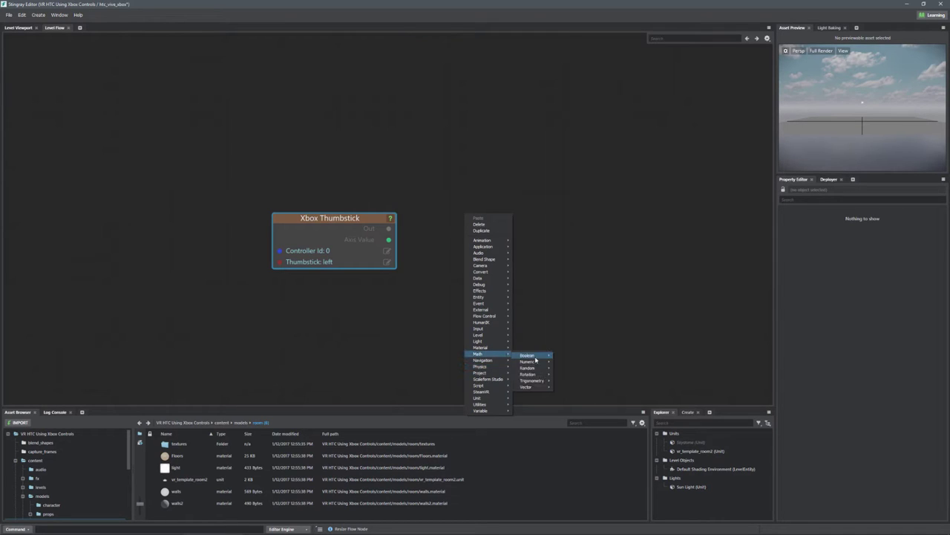
pyautogui.moveTo(531, 387)
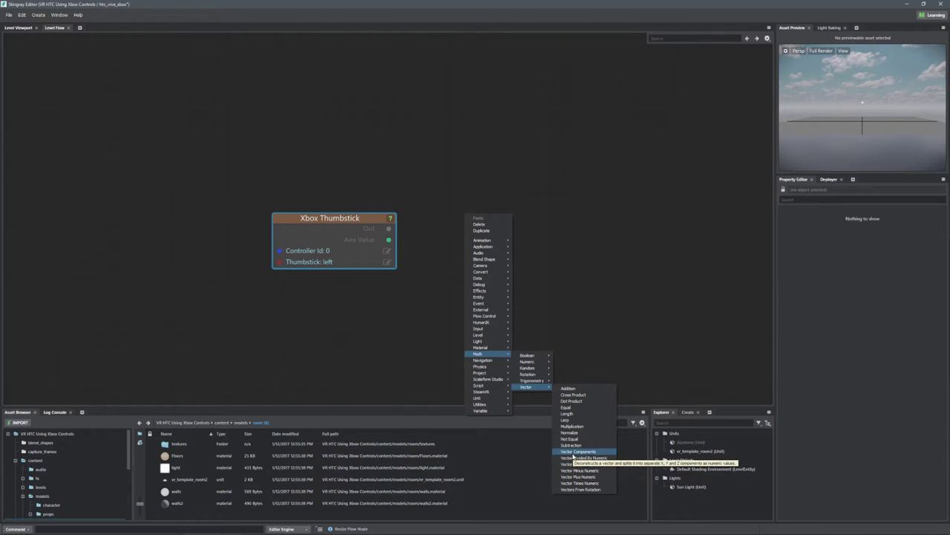
pyautogui.click(573, 452)
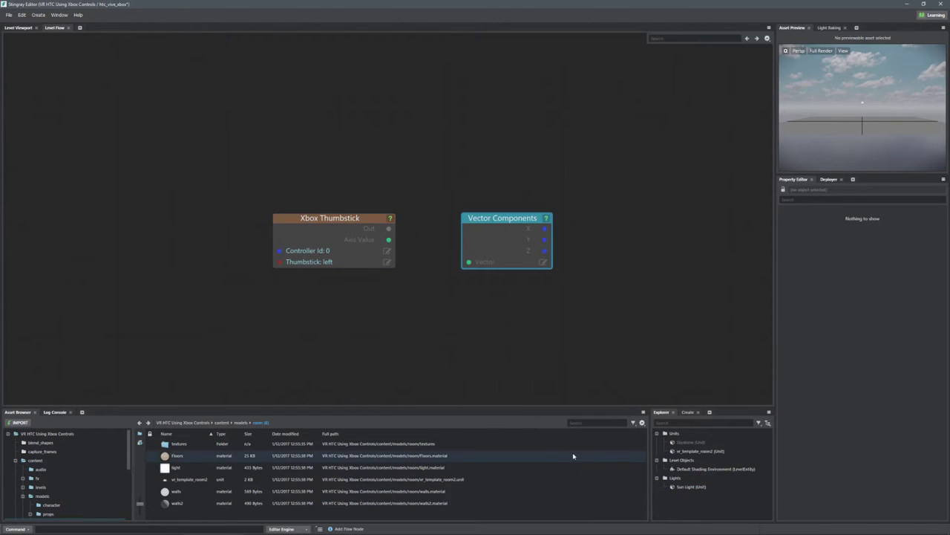
pyautogui.moveTo(492, 219); pyautogui.dragTo(469, 174)
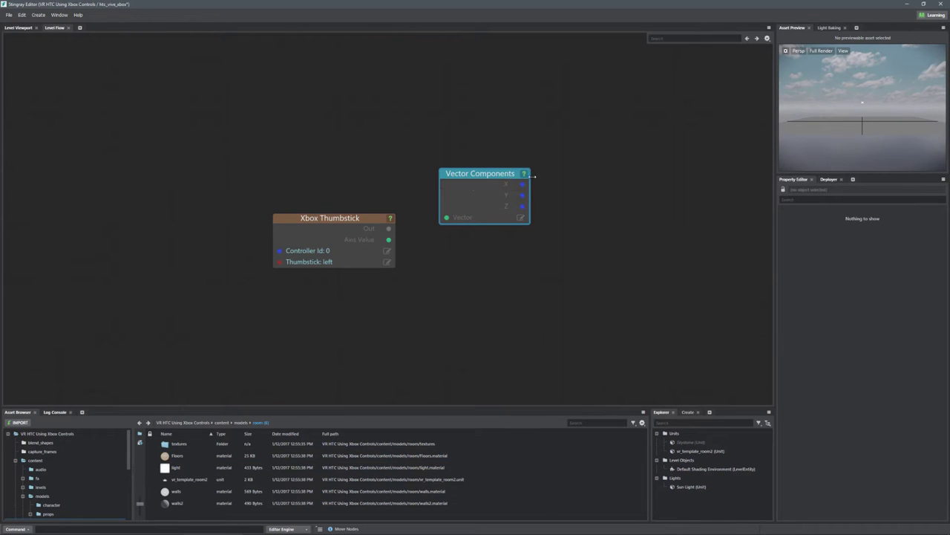